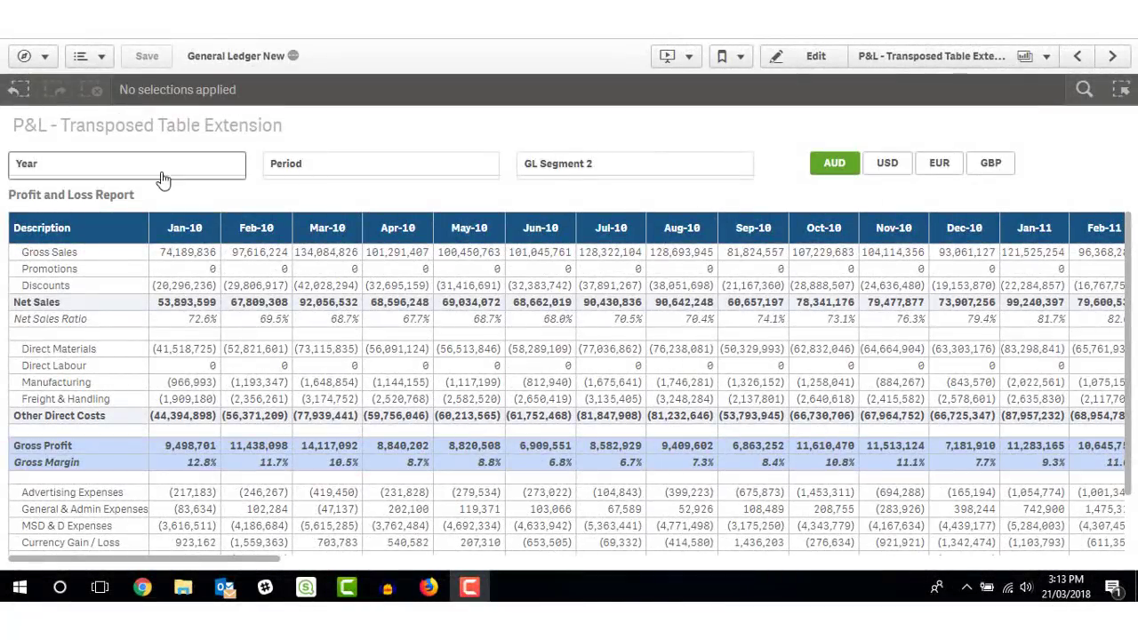
- Filter the report to Year 2013 and periods Jan-13 through Jun-13
left_click(158, 175)
left_click(199, 355)
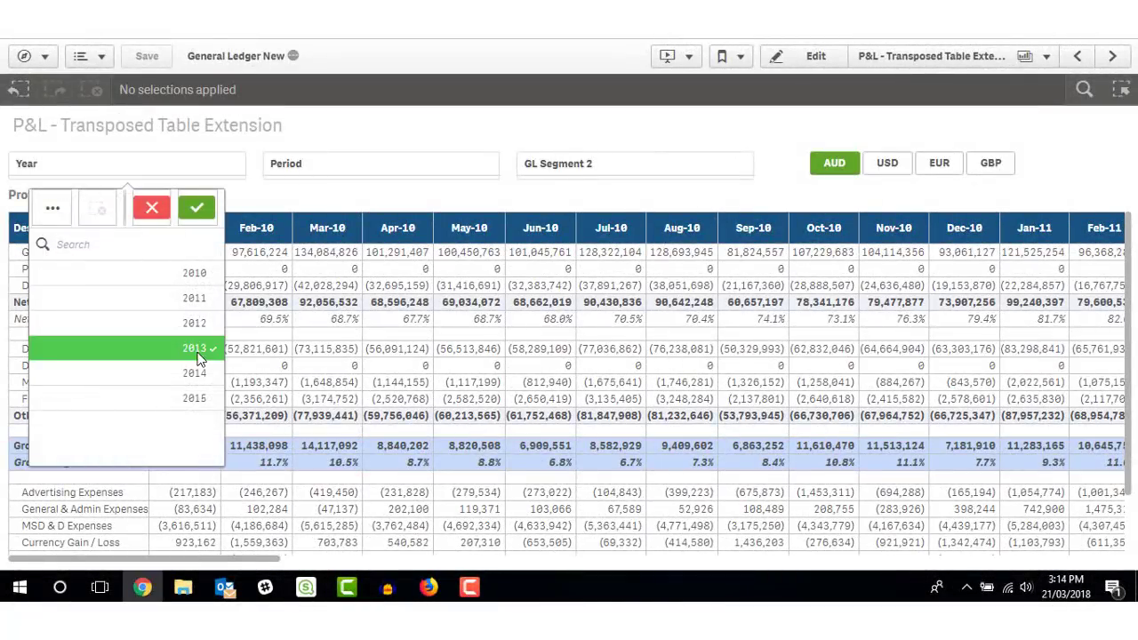
left_click(196, 208)
left_click(345, 178)
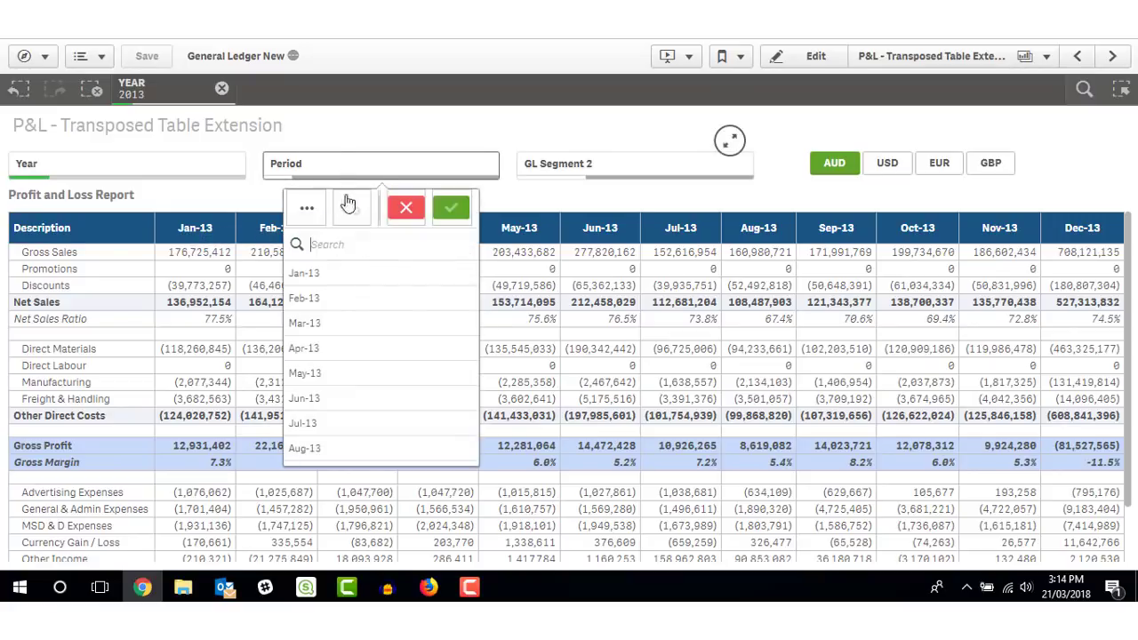
left_click_drag(341, 276, 361, 399)
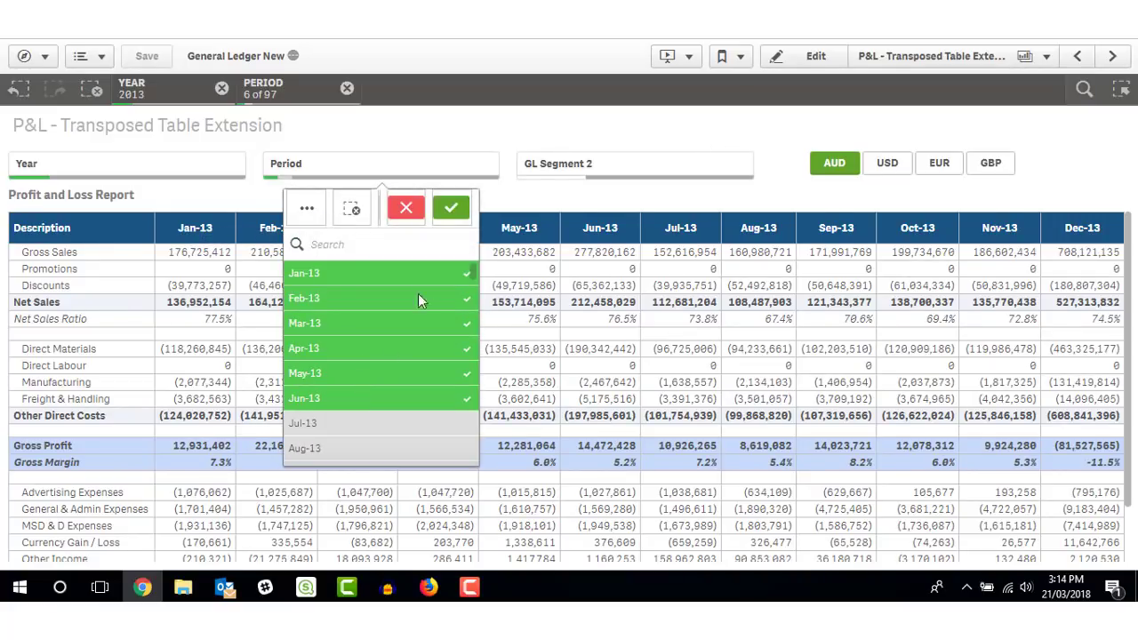
left_click(460, 208)
- Limit GL Segment 2 to Sales Admin
left_click(613, 167)
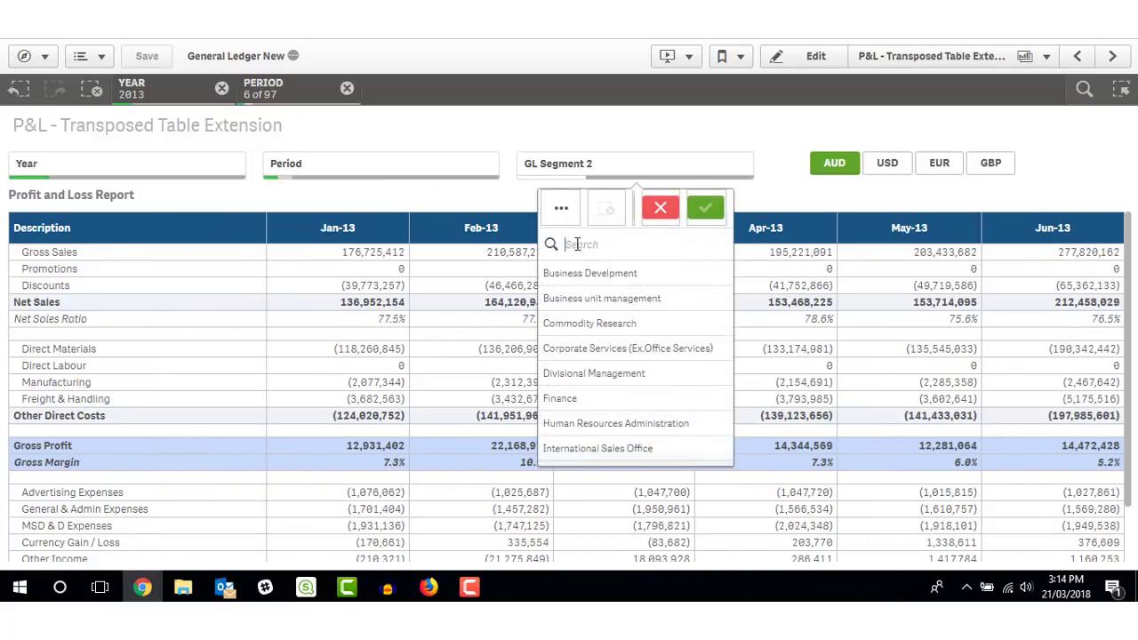
scroll(594, 331, "down", 4)
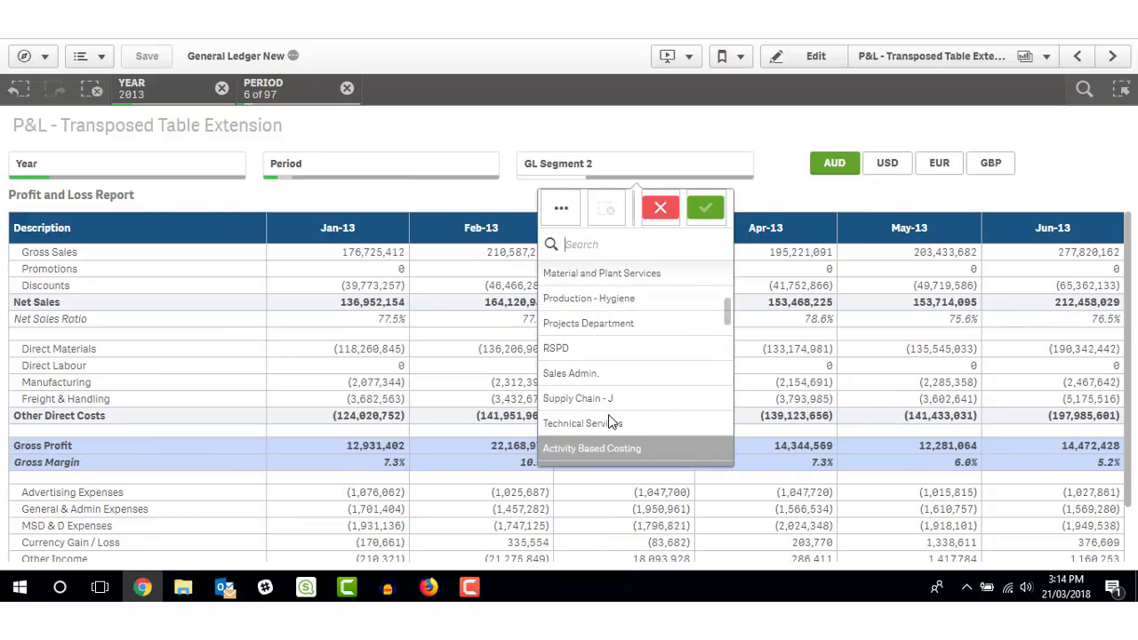
left_click(596, 378)
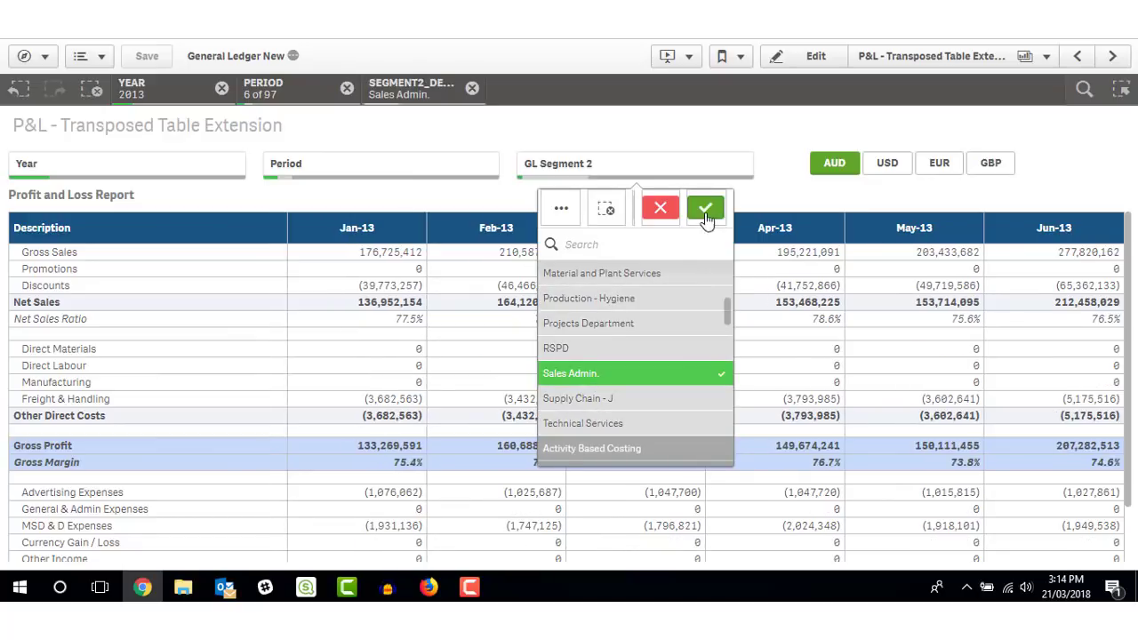
left_click(705, 212)
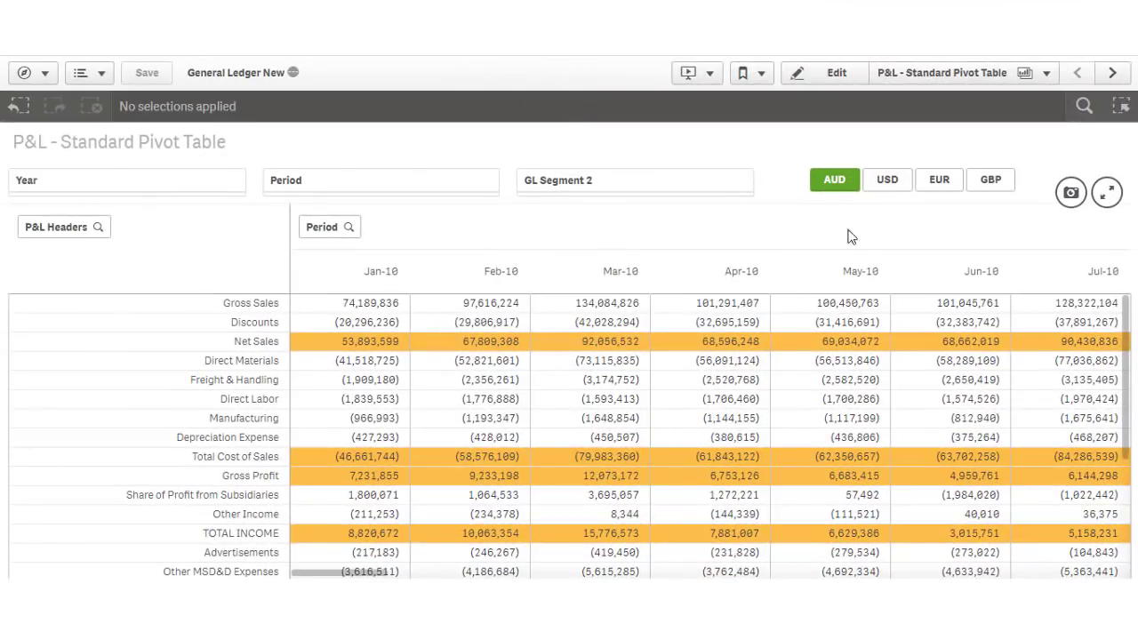
- Switch the report currency buttons from USD to EUR
left_click(892, 184)
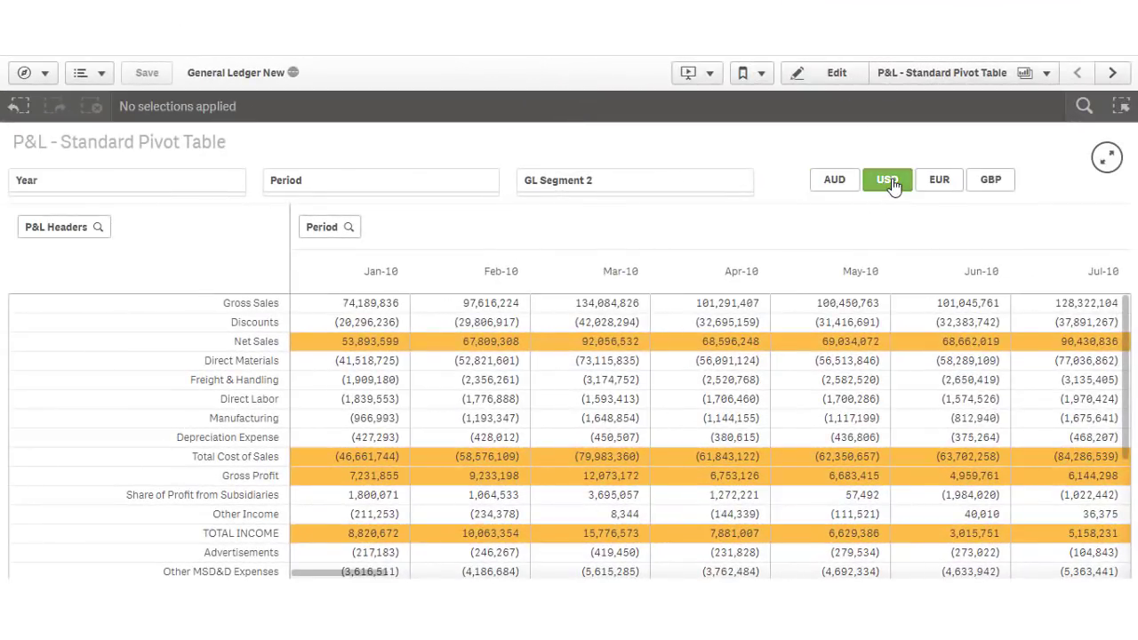
left_click(941, 192)
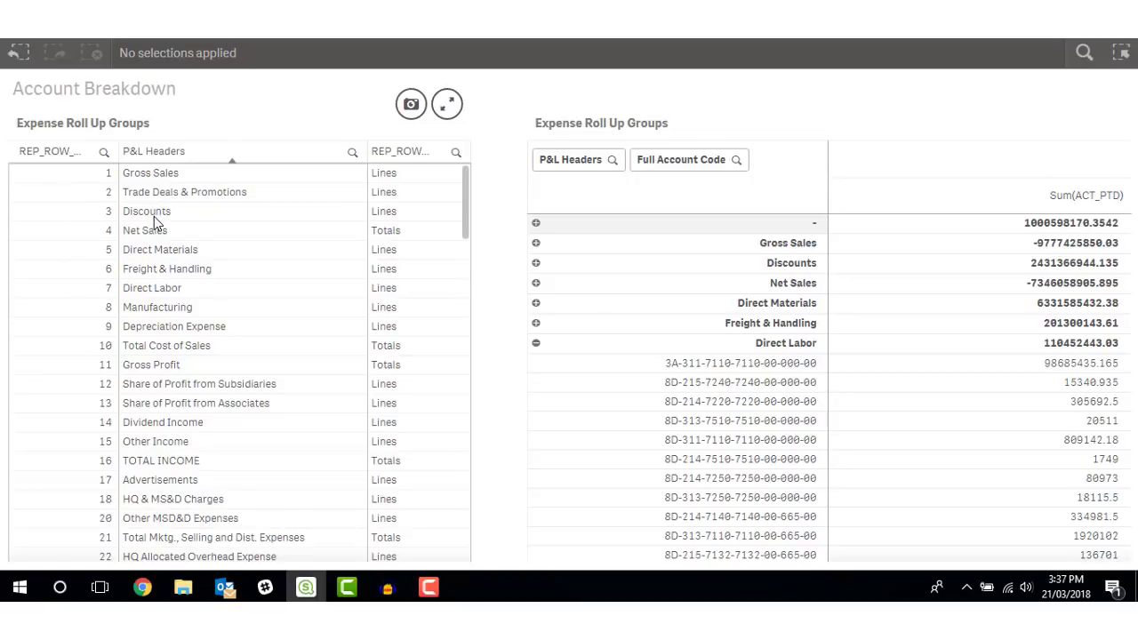
left_click(155, 294)
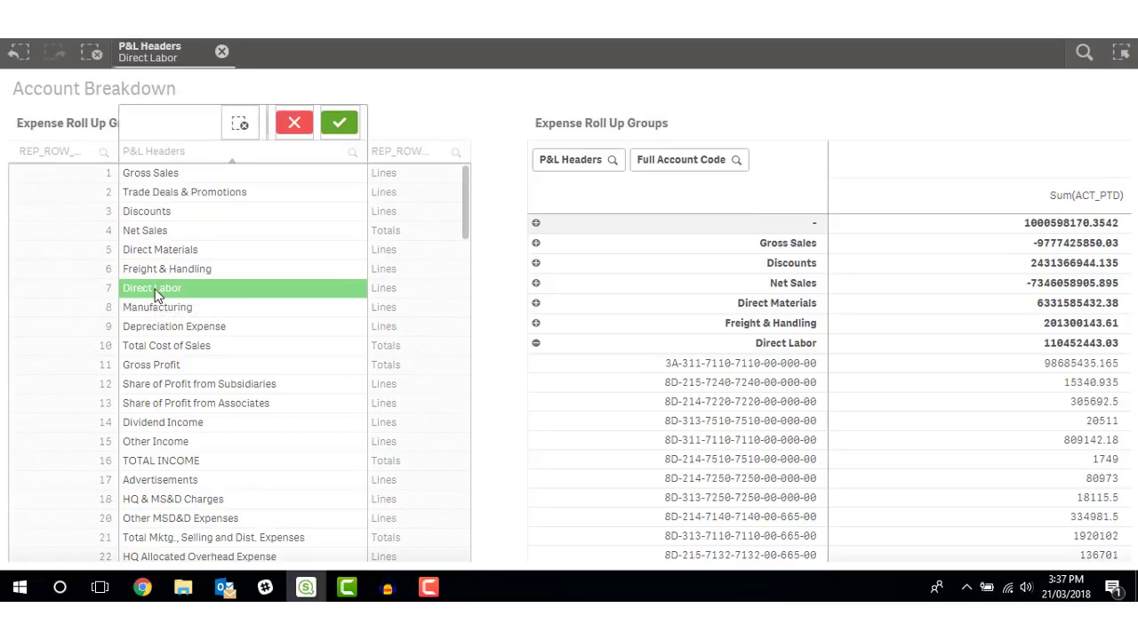
left_click(338, 122)
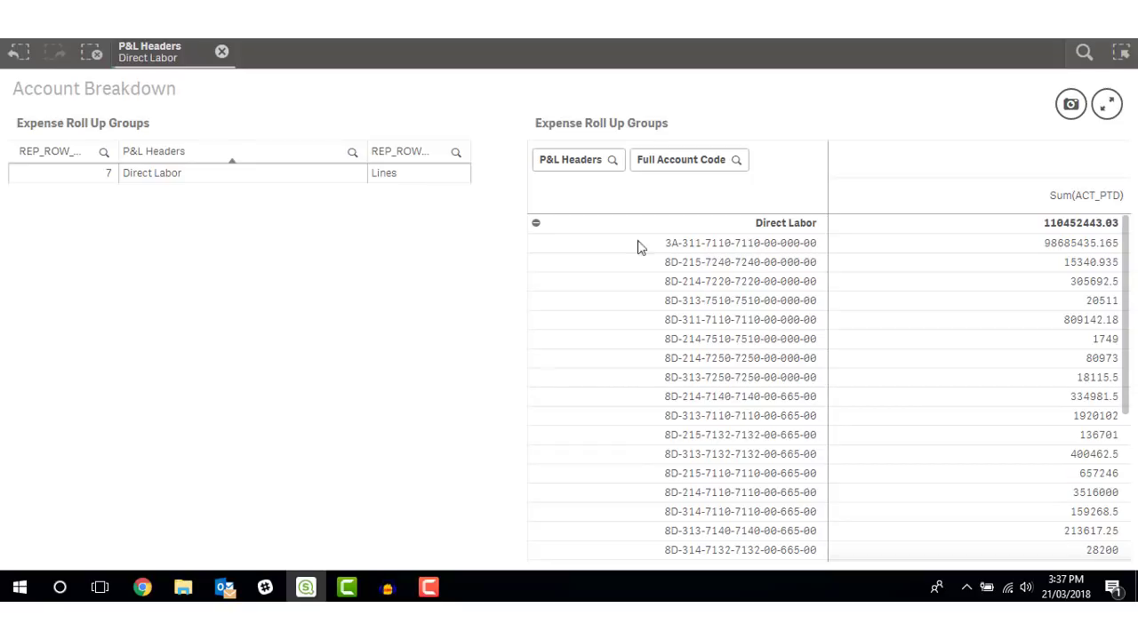
left_click(222, 53)
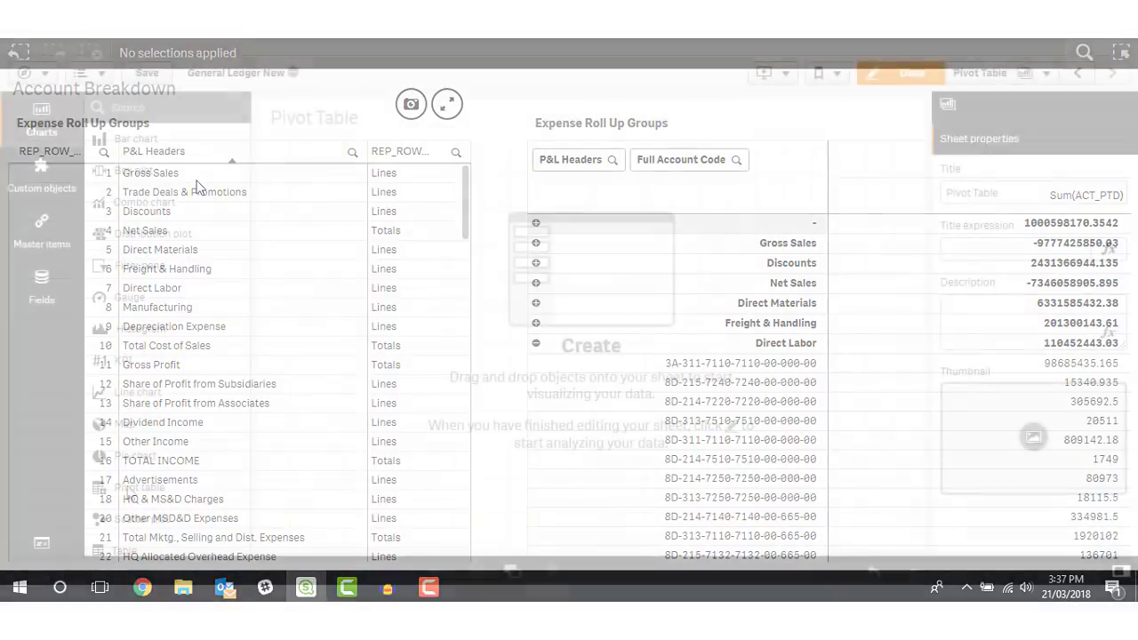
- Add a pivot table with P&L Headers as rows and Amount as the measure
left_click_drag(131, 489, 606, 364)
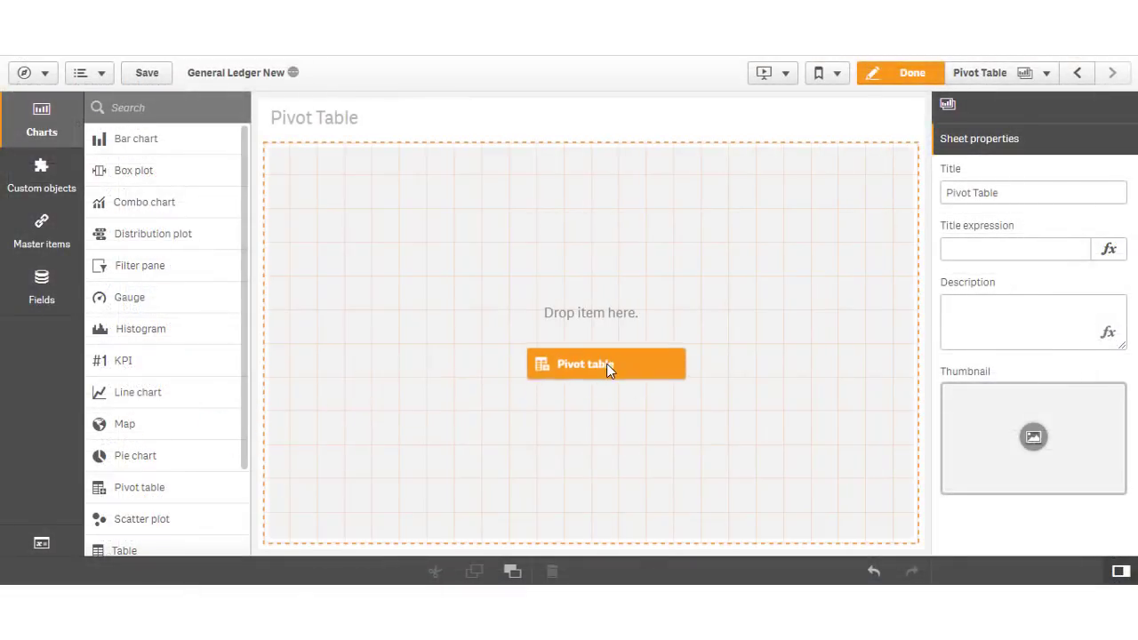
left_click(603, 352)
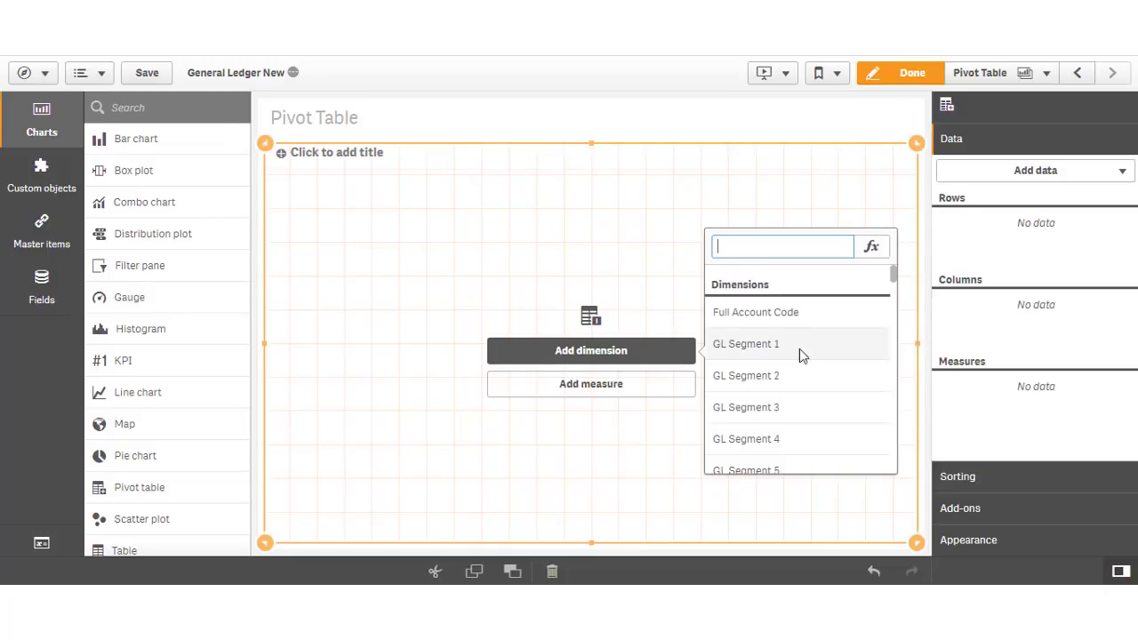
scroll(835, 345, "down", 3)
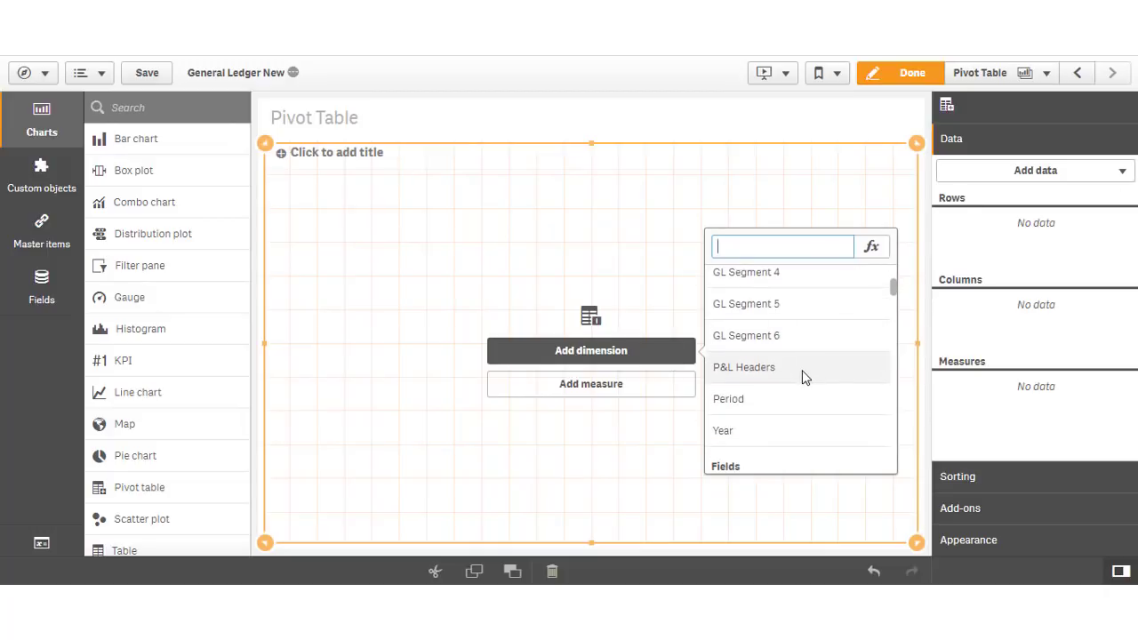
left_click(802, 377)
left_click(587, 386)
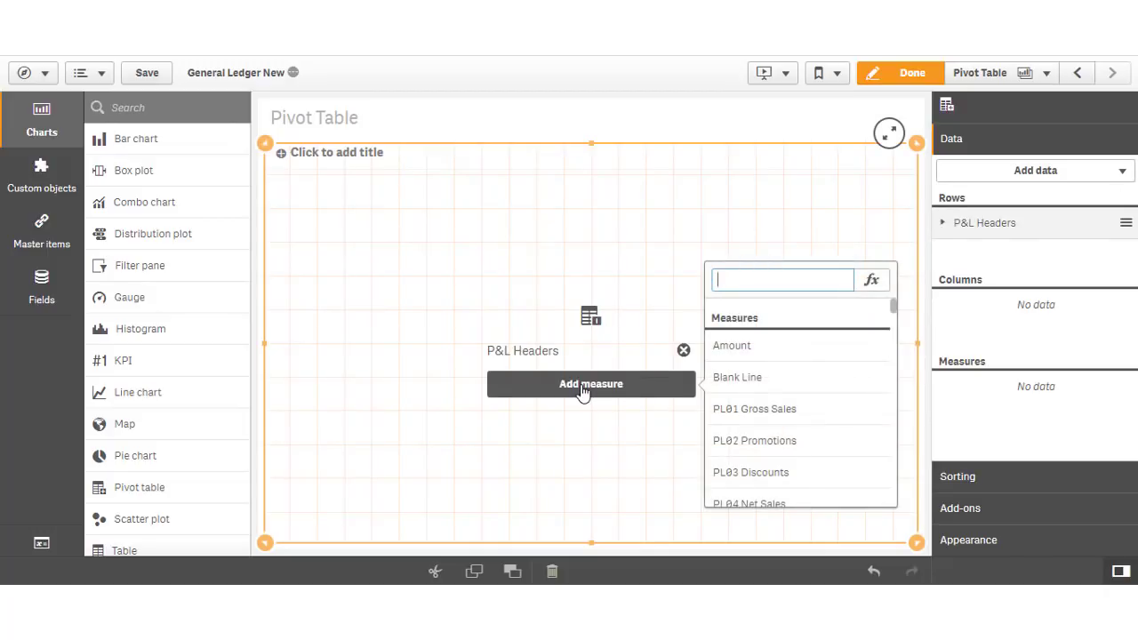
left_click(737, 351)
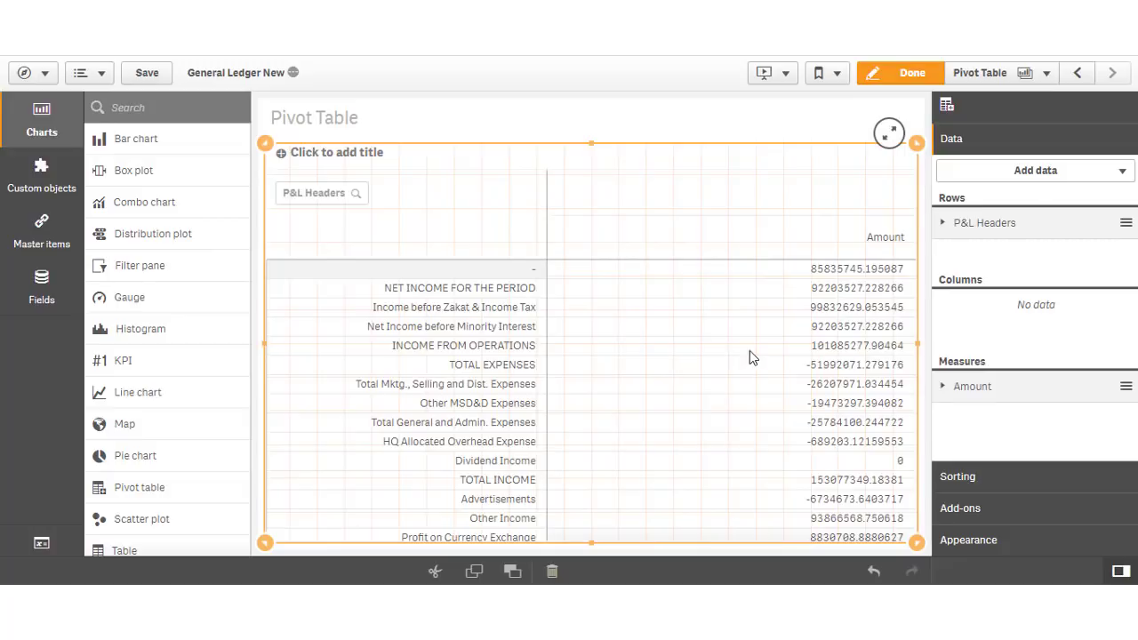
- Exclude null P&L Headers and format Amount as Number 1,000 without decimals
left_click(991, 226)
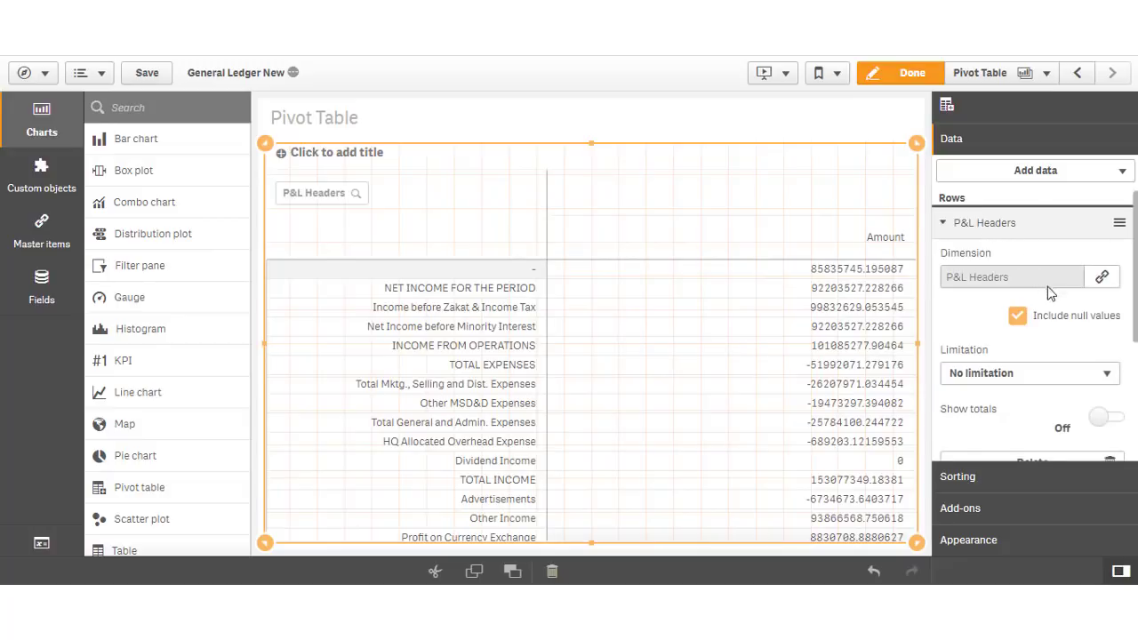
left_click(1066, 319)
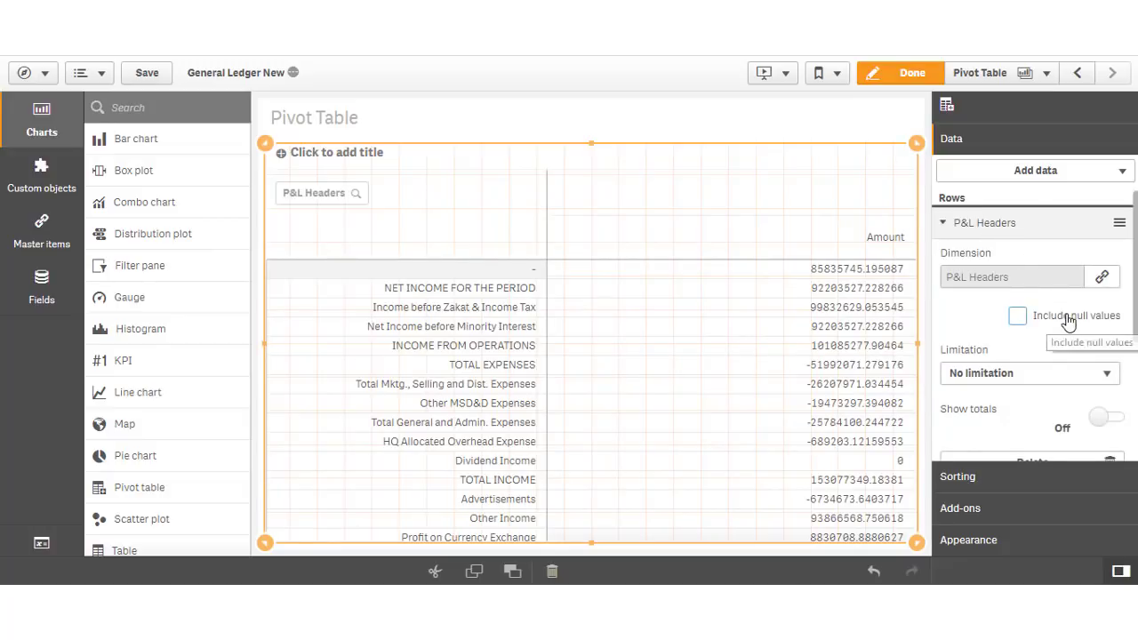
left_click(985, 226)
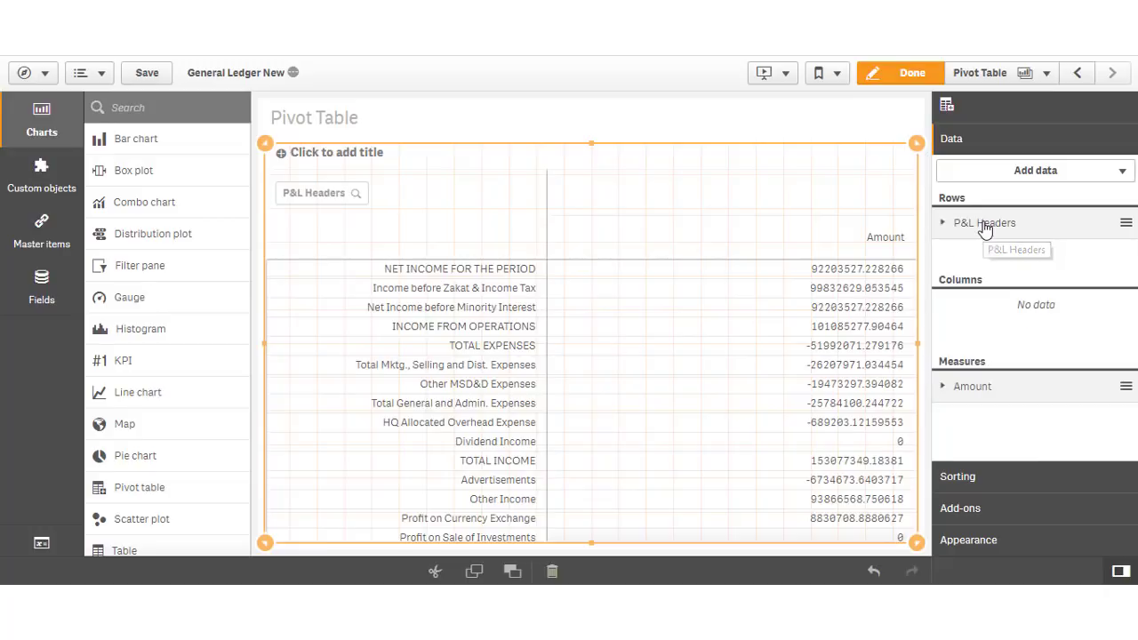
left_click(1008, 394)
left_click(992, 331)
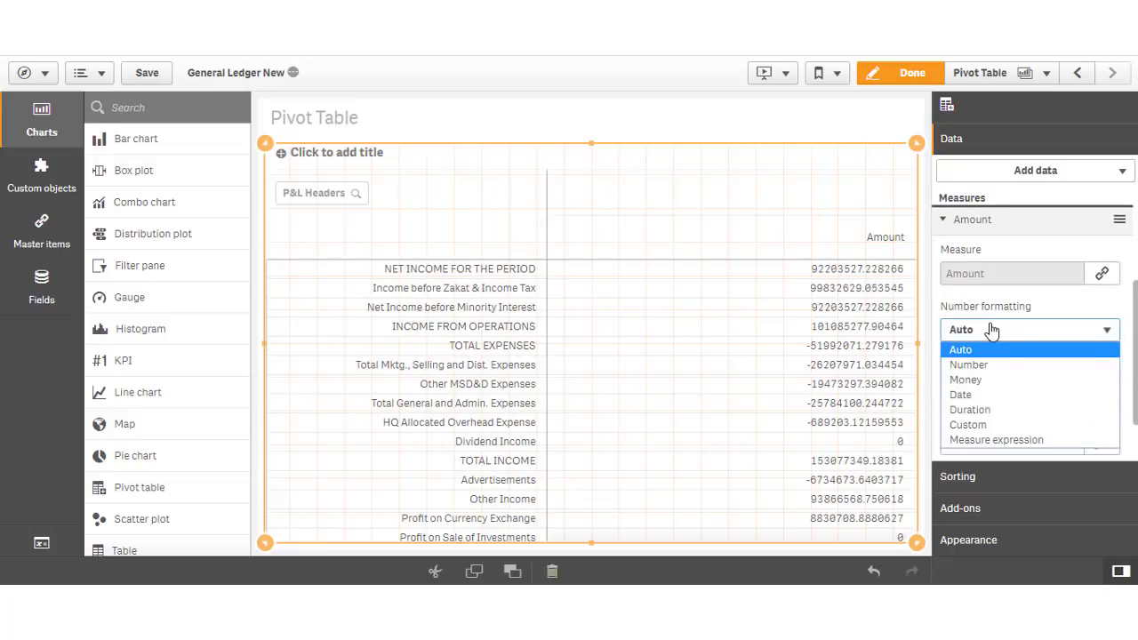
left_click(1004, 364)
left_click(1022, 417)
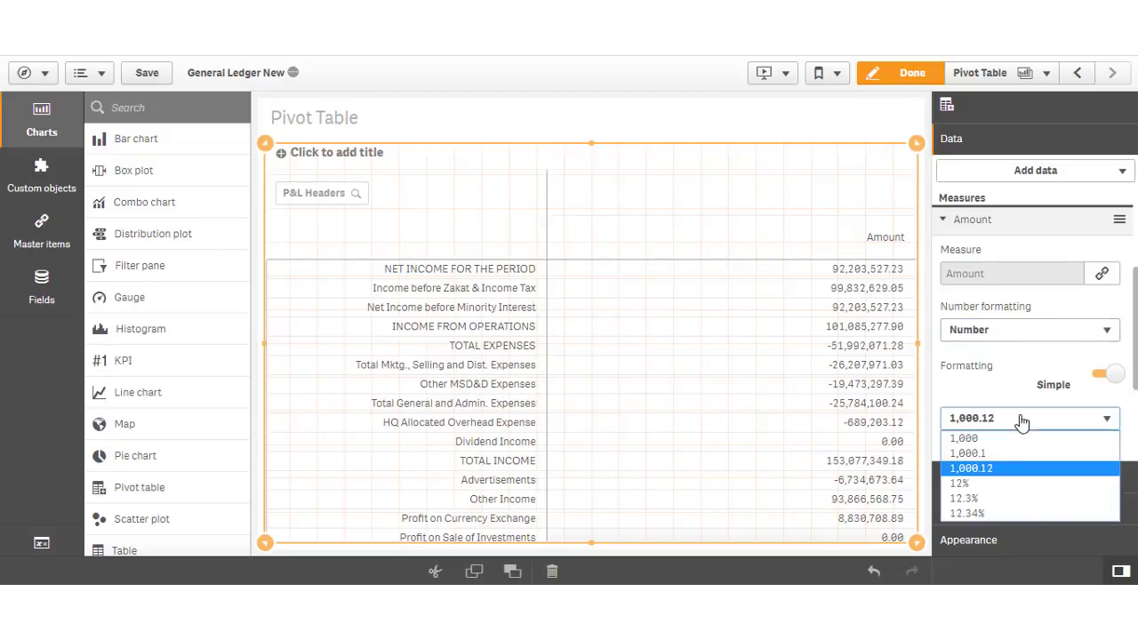
left_click(978, 438)
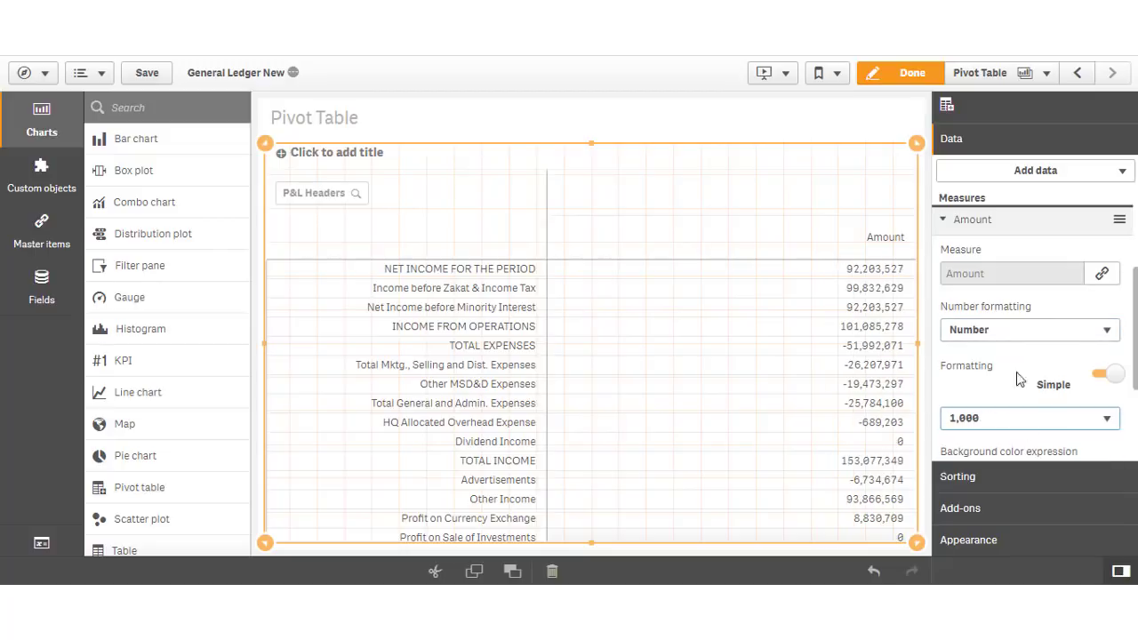
left_click(994, 224)
- Add Period as the pivot's column dimension
left_click(1029, 174)
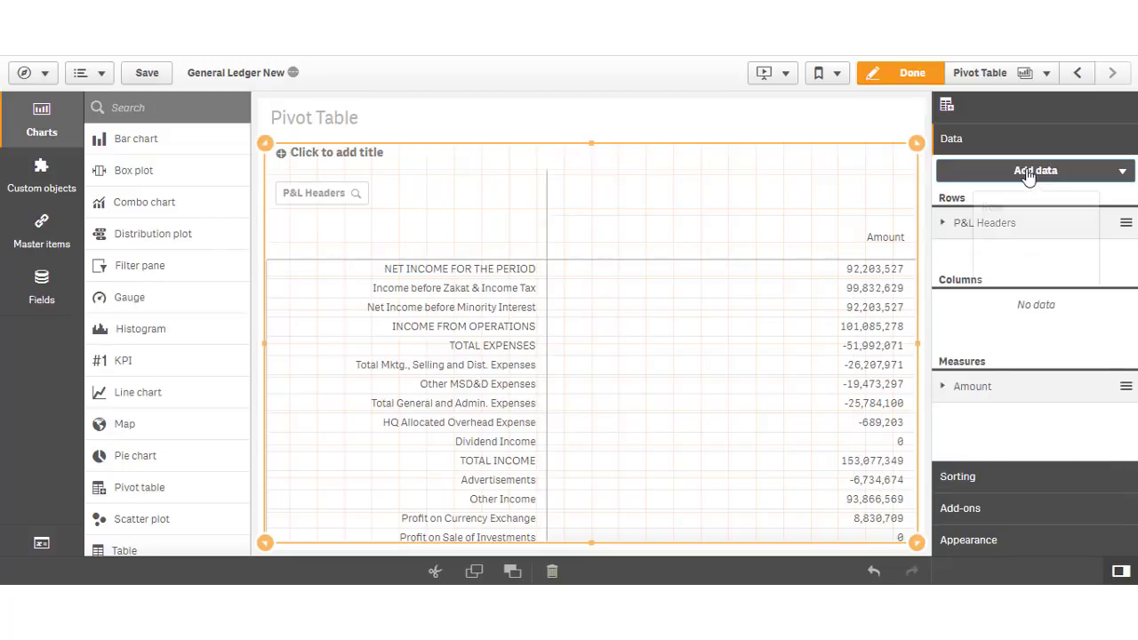
left_click(1036, 240)
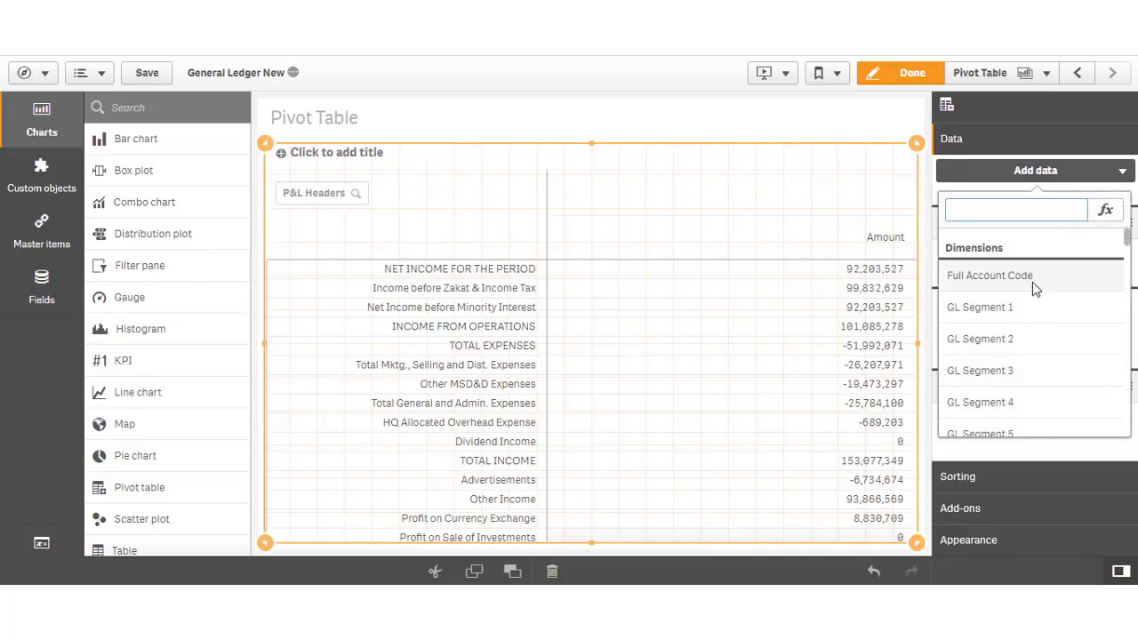
scroll(1031, 297, "down", 5)
left_click(1029, 365)
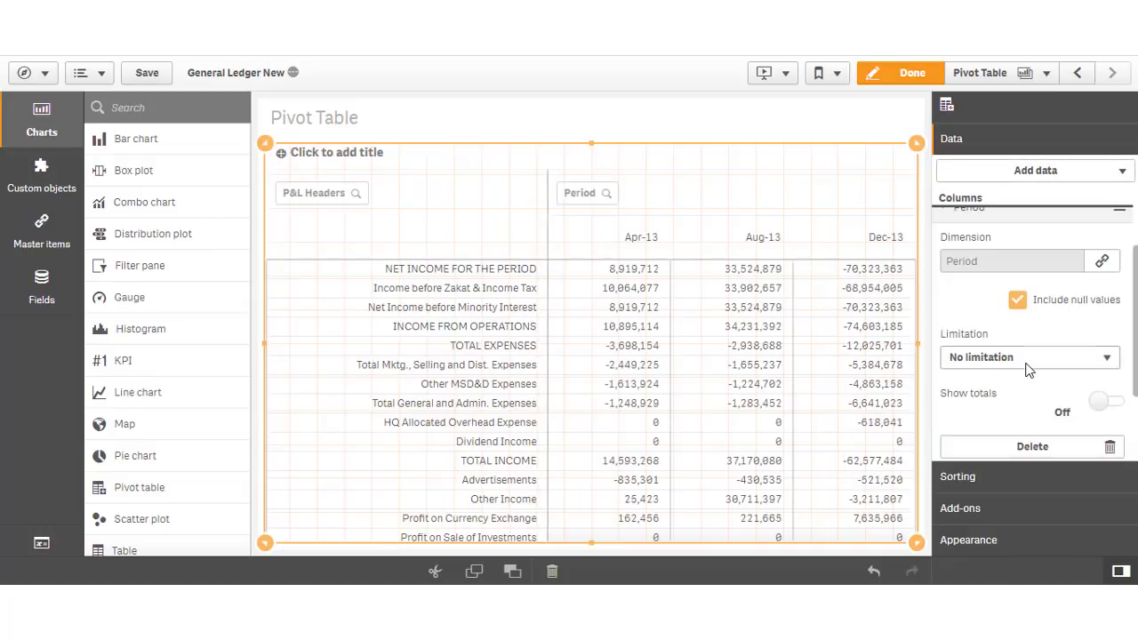
scroll(1033, 304, "up", 2)
left_click(1035, 305)
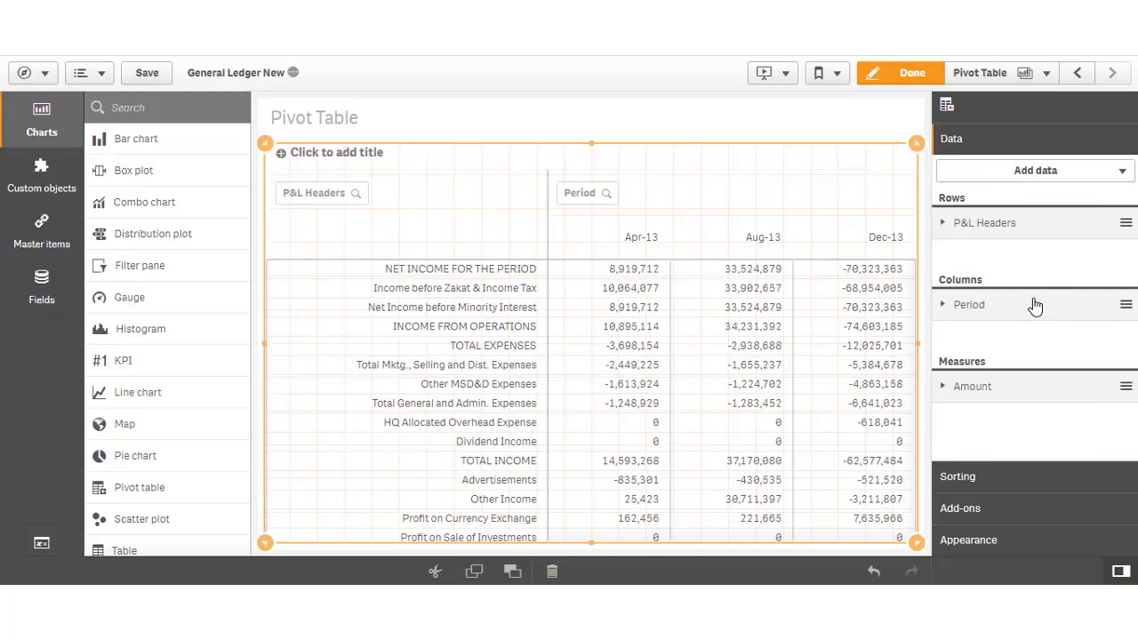
- Custom-sort P&L Headers by the expression REP_ROW_NUMBER, ascending
left_click(975, 477)
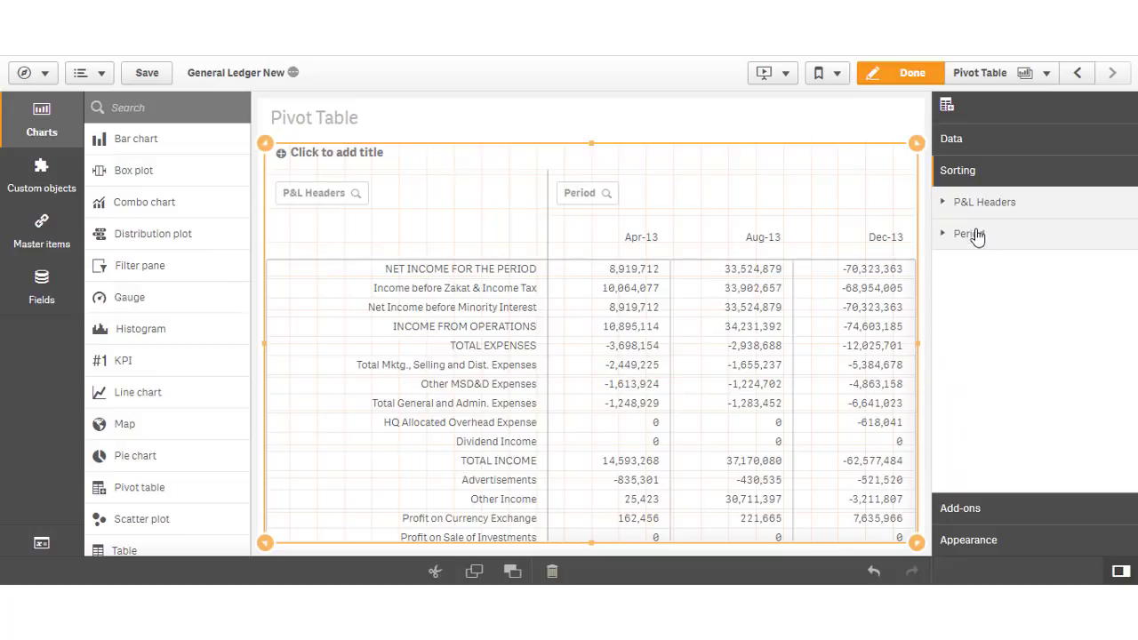
left_click(978, 202)
left_click(1115, 249)
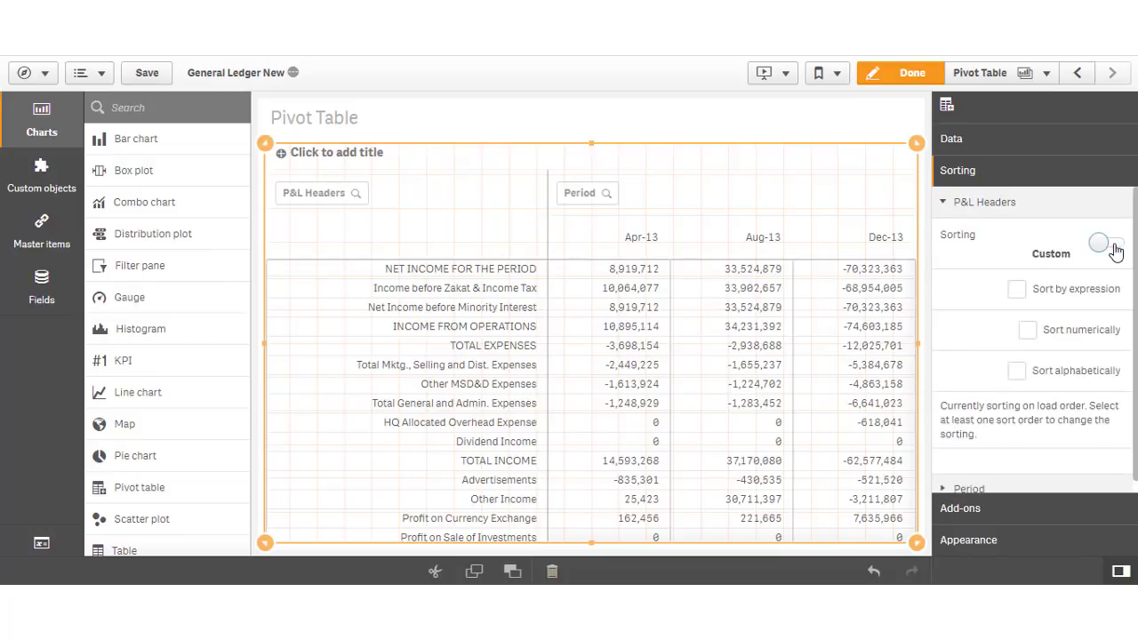
left_click(1096, 288)
left_click(1040, 345)
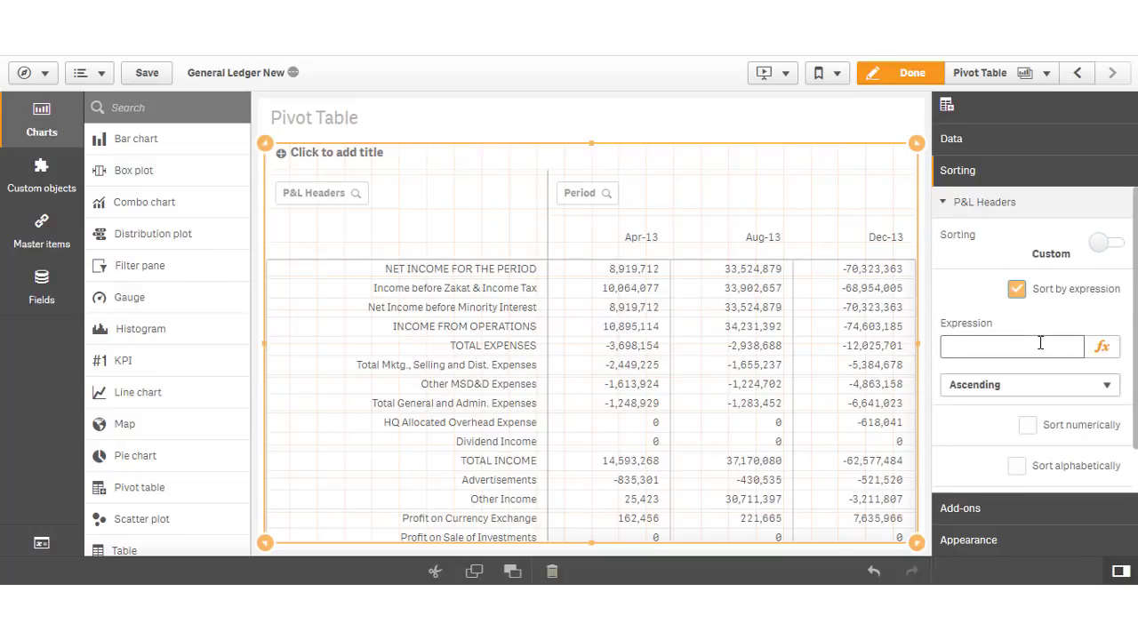
type("REP_ROW_NUMBER")
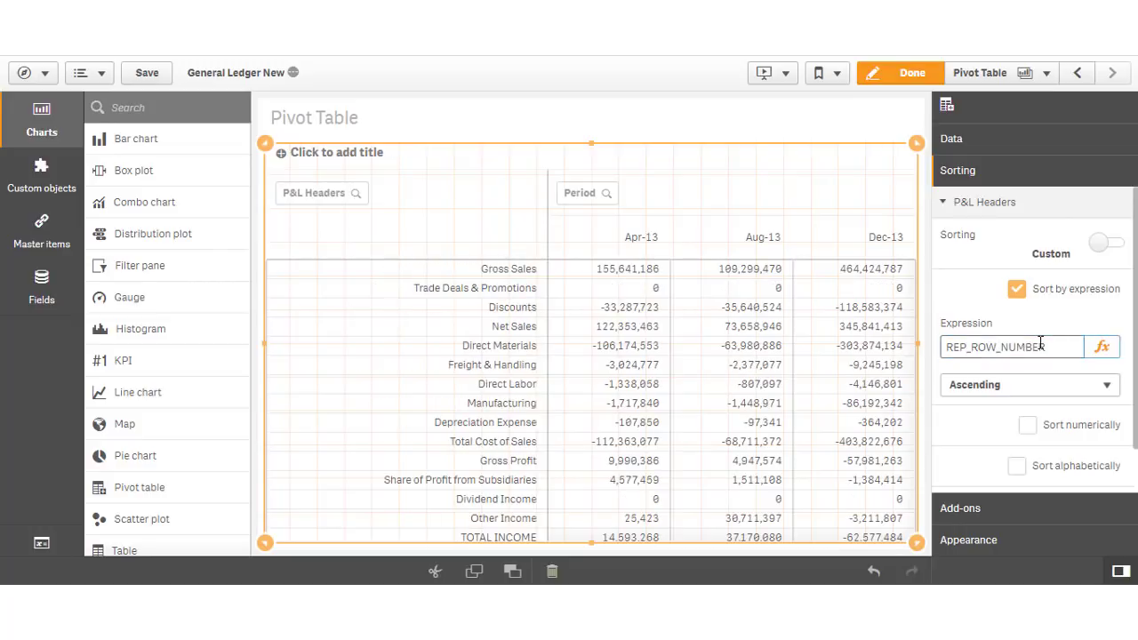
- Preview the sorted pivot, then resume editing with Amount's properties expanded to the color settings
left_click(902, 73)
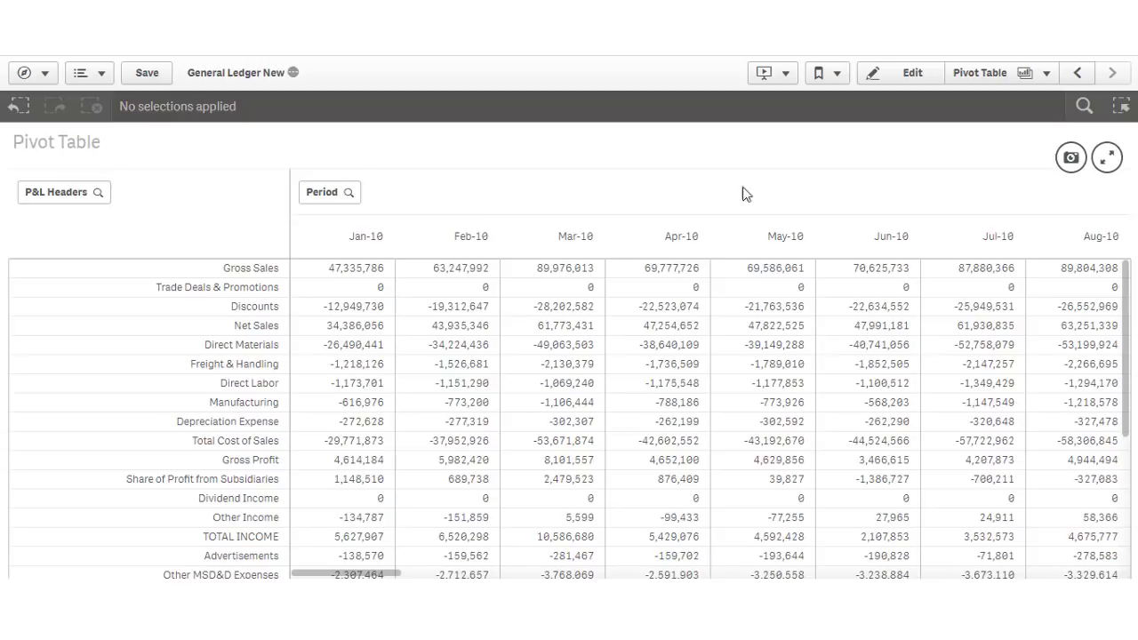
left_click(902, 76)
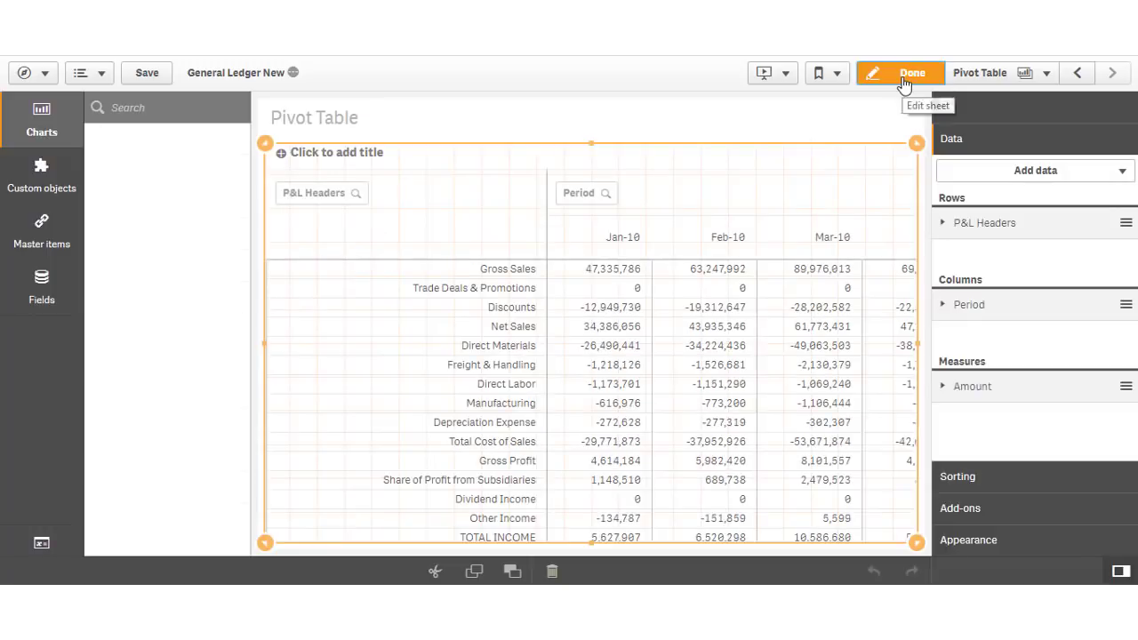
left_click(972, 389)
scroll(978, 389, "down", 5)
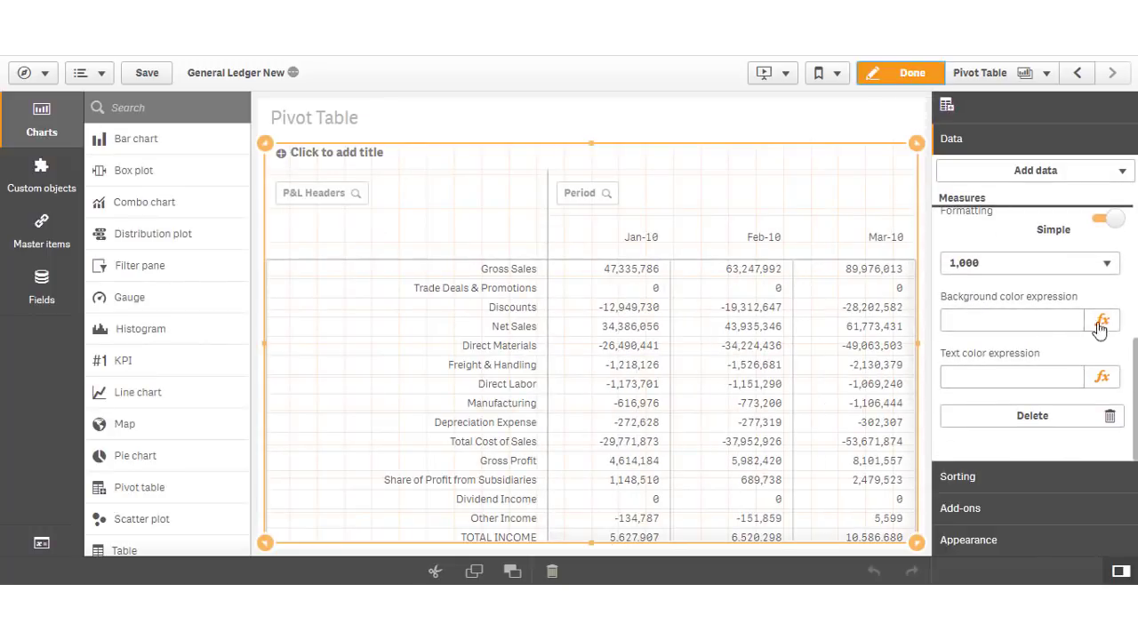
- Apply an if/RGB REP_ROW_TYPE background expression to Amount, shading total rows orange, and finish
left_click(1101, 323)
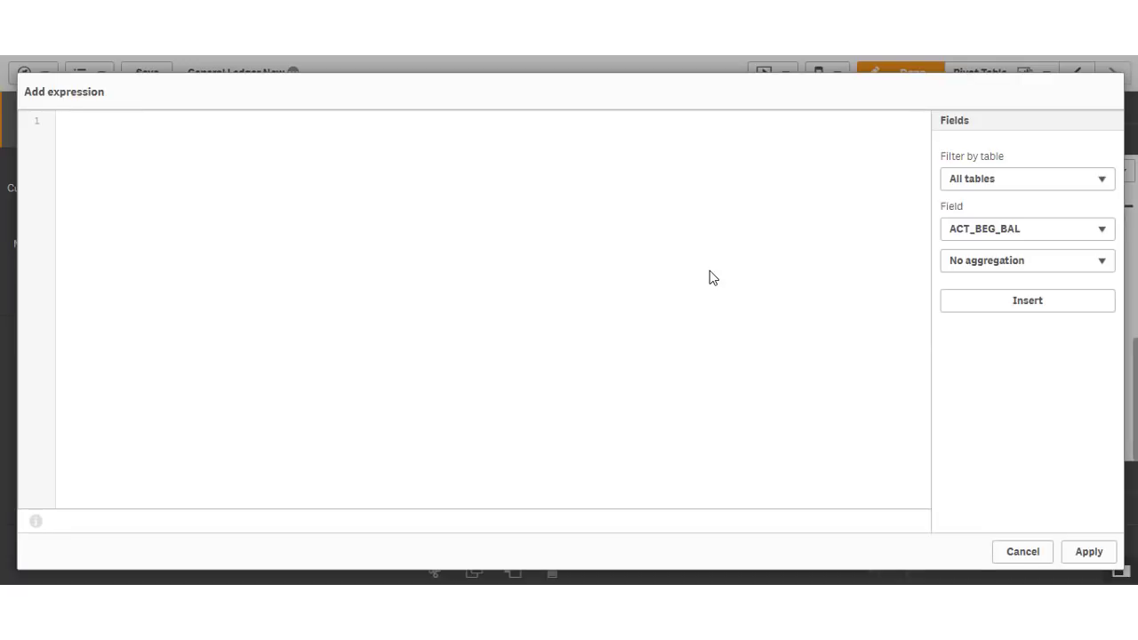
type("if(REP_ROW_TYPE = 'Lines',RGB(255,255,255),     if(REP_ROW_TYPE = 'Totals',RGB(253,190,74)) )")
left_click(1086, 549)
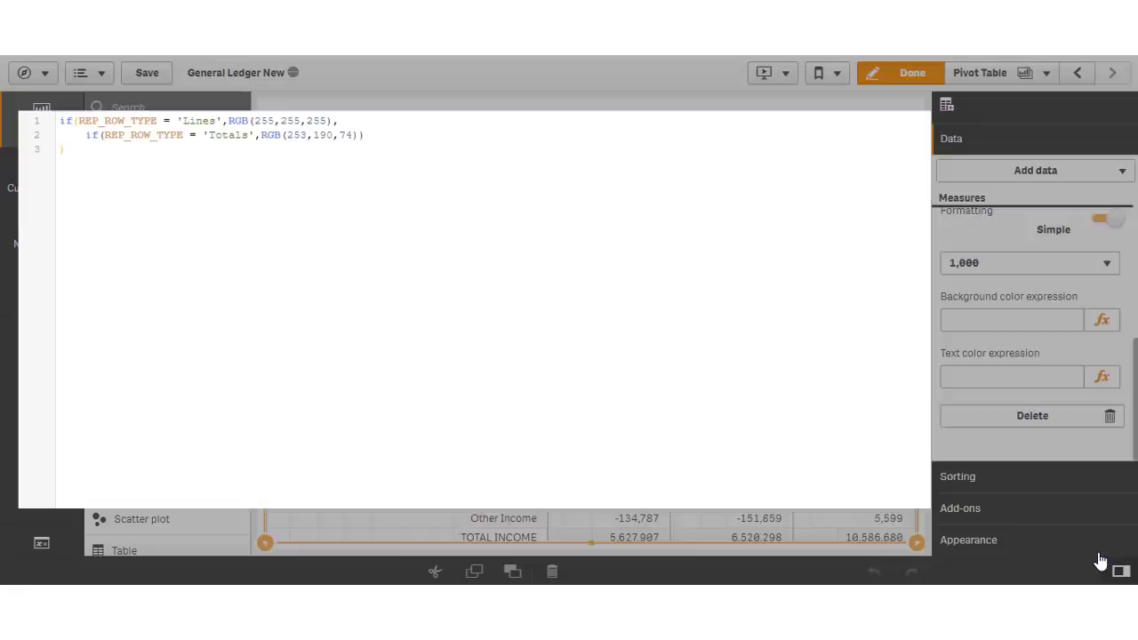
left_click(894, 80)
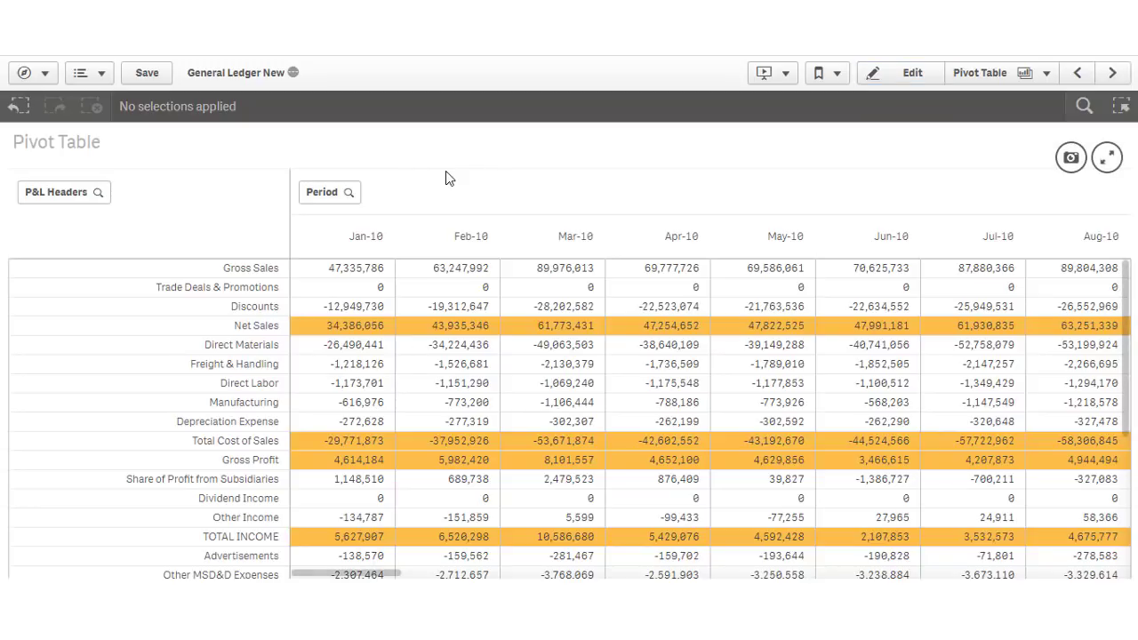
- Select the Direct Labor row and the Jan-10 period
left_click(229, 384)
left_click(1099, 158)
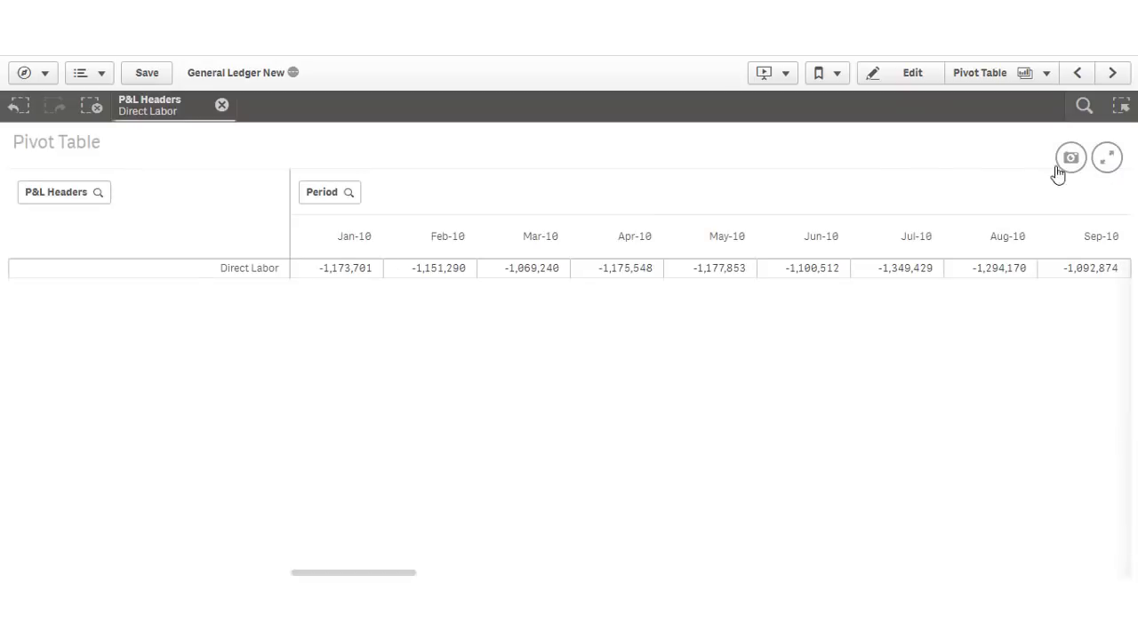
left_click(353, 238)
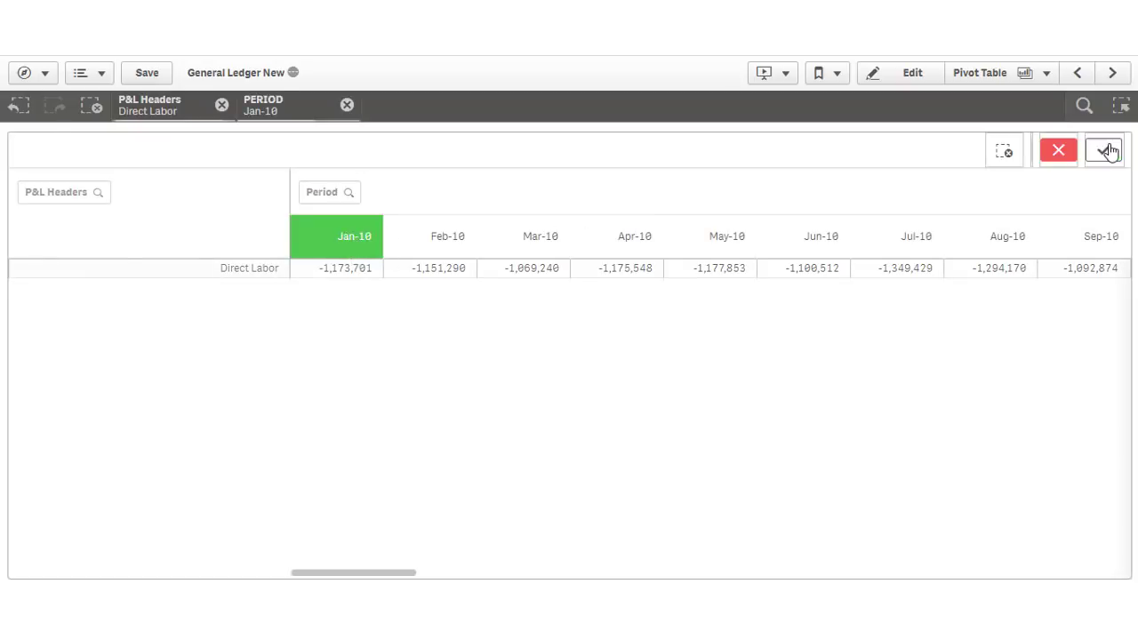
left_click(1106, 153)
- Review the Direct Labor Jan-10 figures on the Account Balances sheet
left_click(981, 78)
left_click(996, 178)
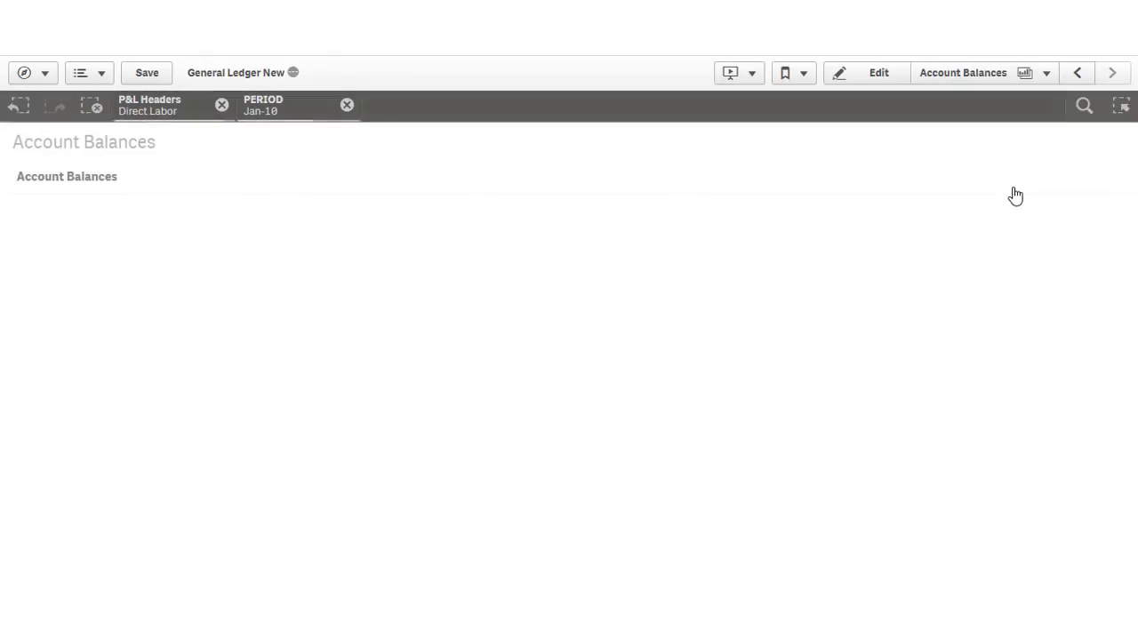
scroll(1018, 295, "down", 5)
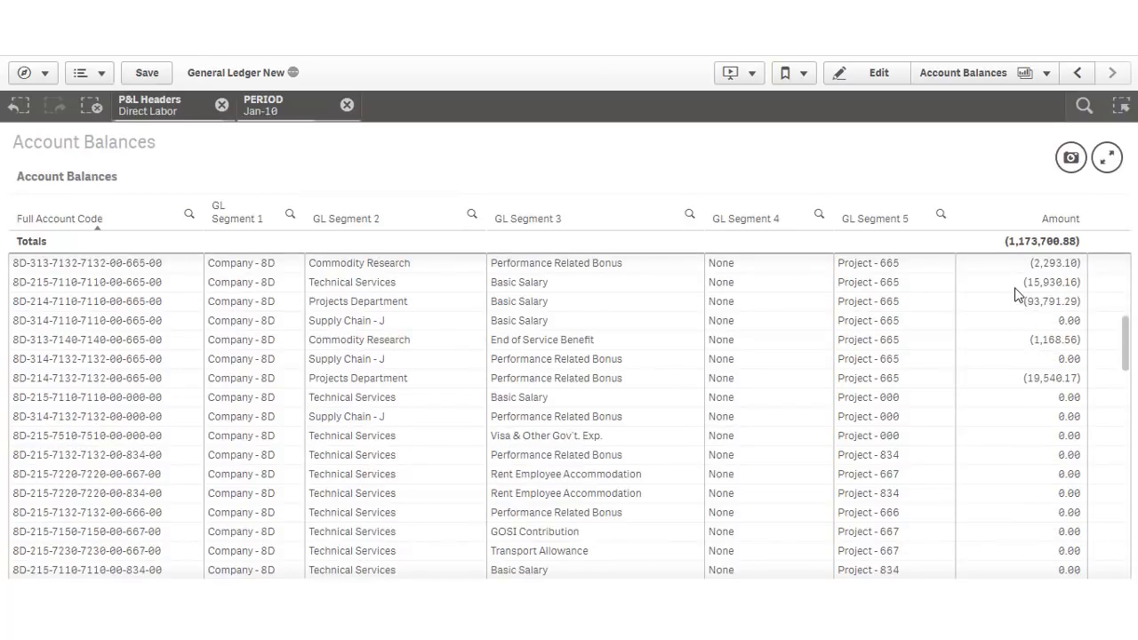
scroll(1016, 296, "up", 5)
- Return to the Pivot Table sheet and clear the Jan-10 period filter
left_click(977, 74)
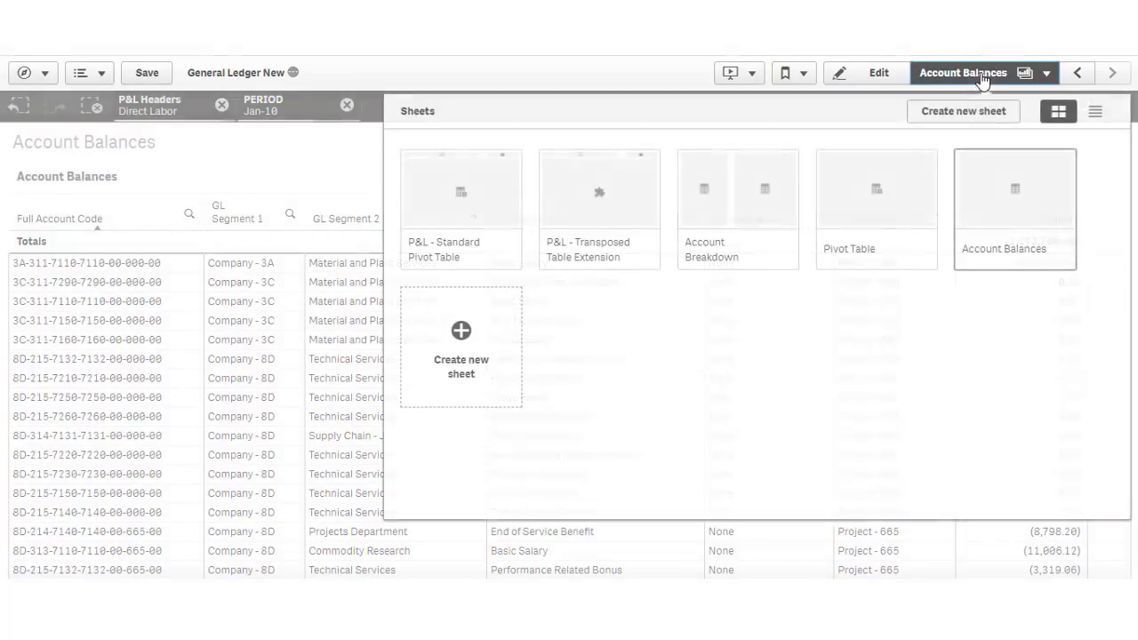
left_click(876, 192)
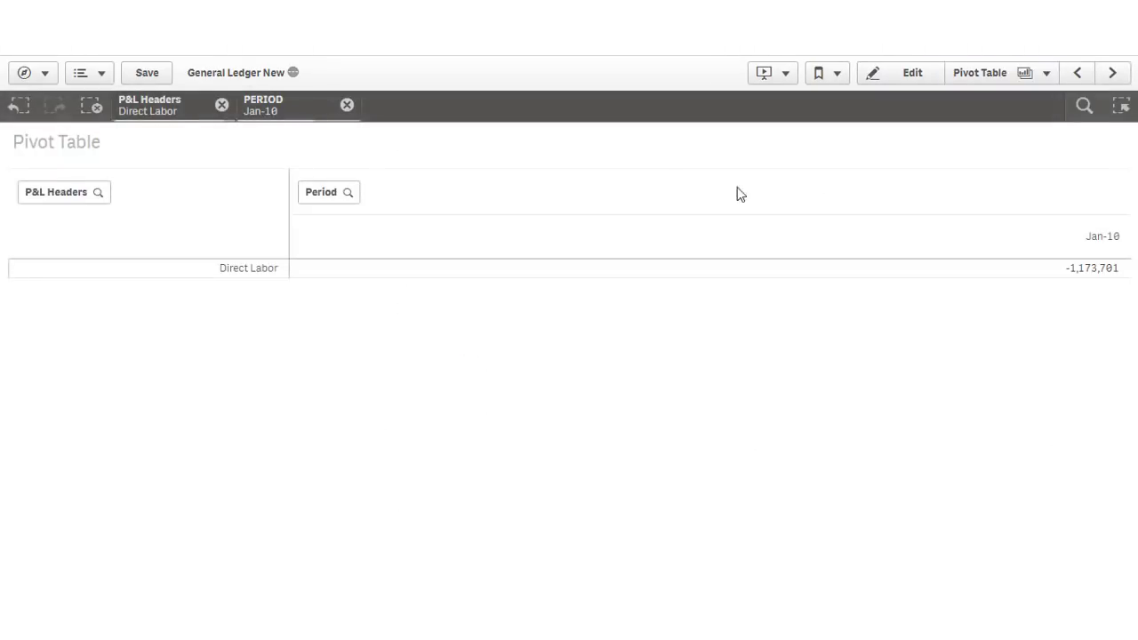
left_click(347, 105)
- Remove the Direct Labor selection from the P&L Headers chip
left_click(222, 106)
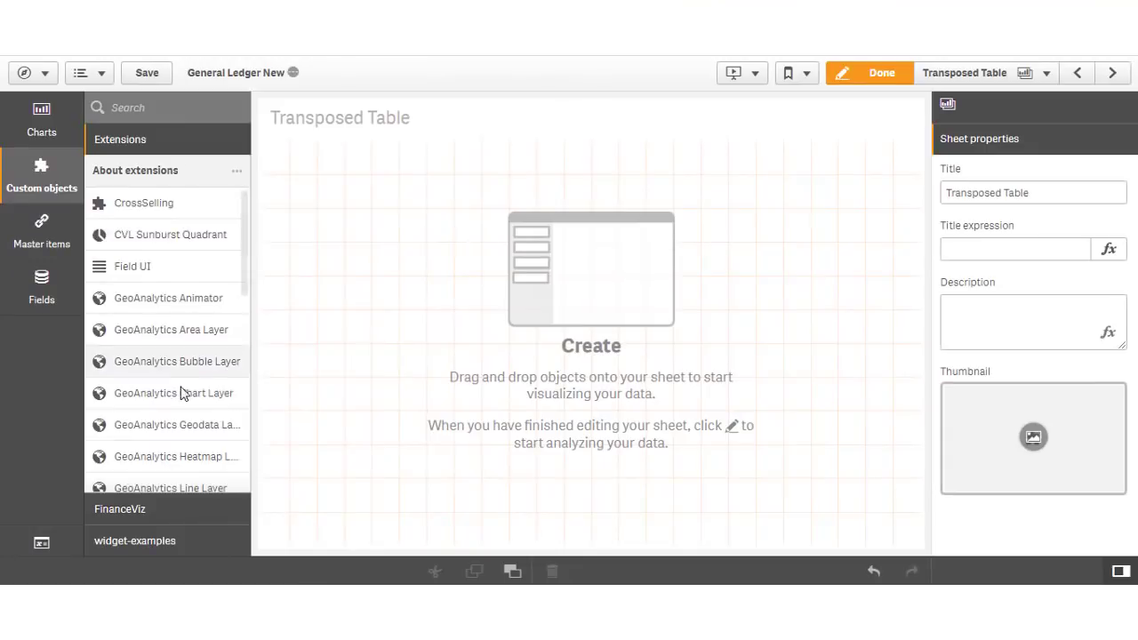
- Place a TransposedTable custom object on the sheet with Period as its dimension
scroll(184, 394, "down", 5)
scroll(185, 402, "down", 3)
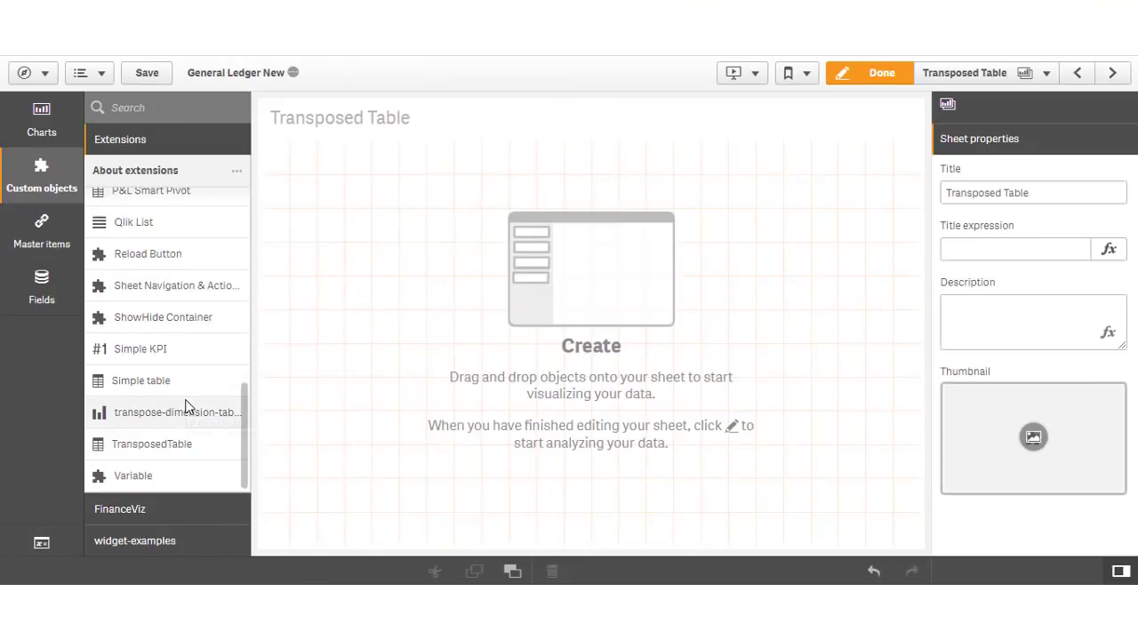
left_click(156, 446)
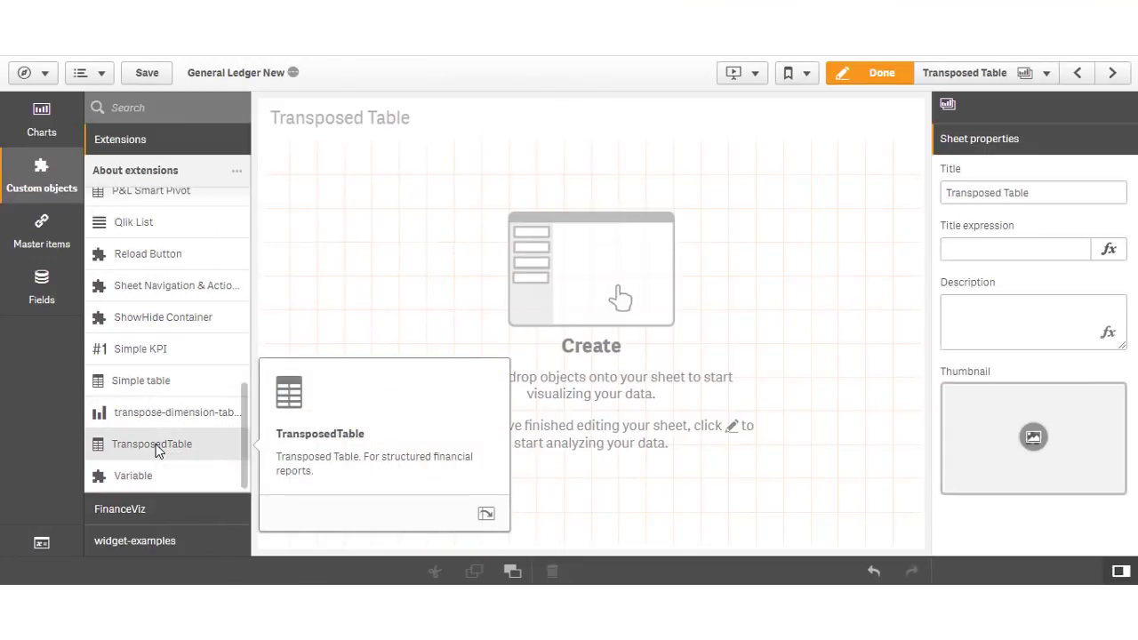
left_click_drag(156, 447, 605, 338)
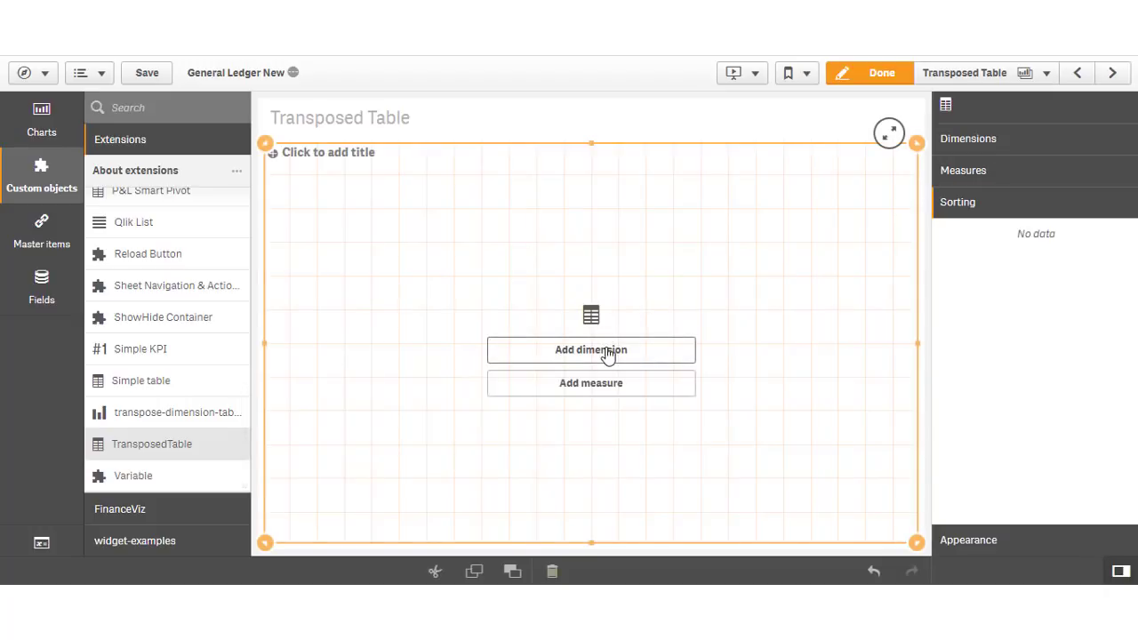
left_click(607, 354)
scroll(747, 392, "down", 3)
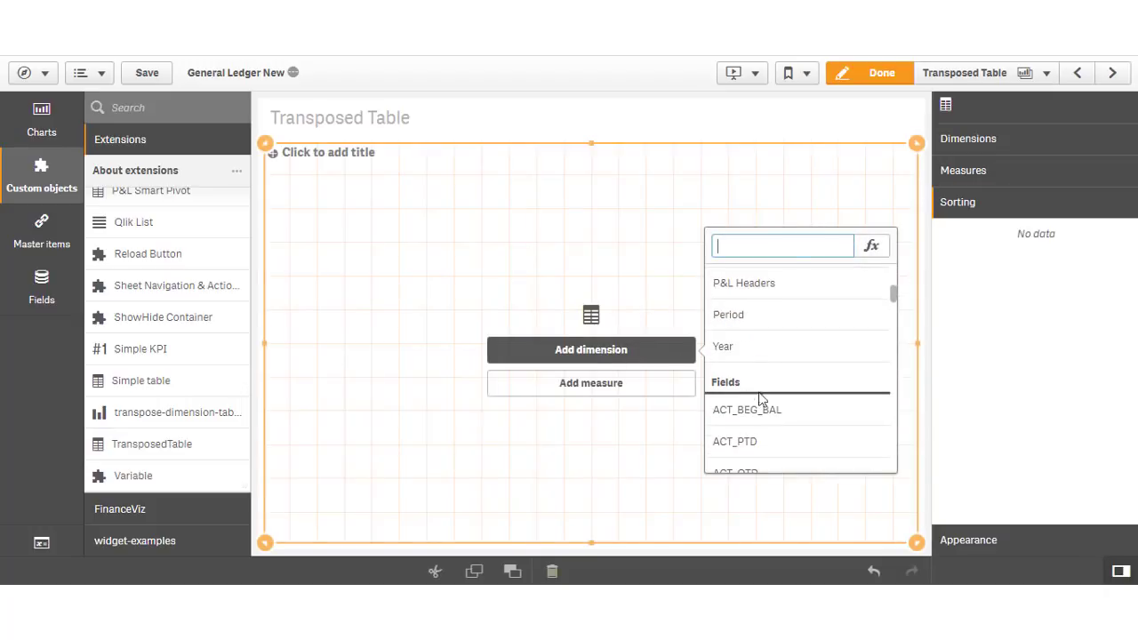
left_click(783, 327)
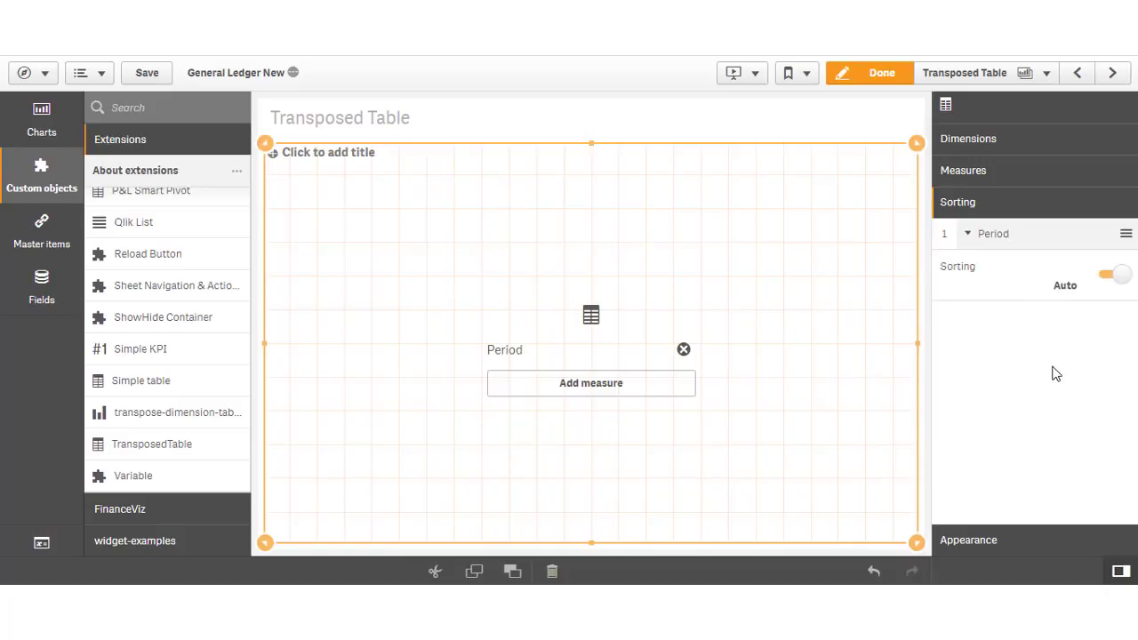
- Set Period to custom sorting, numeric instead of alphabetical, descending
left_click(1109, 290)
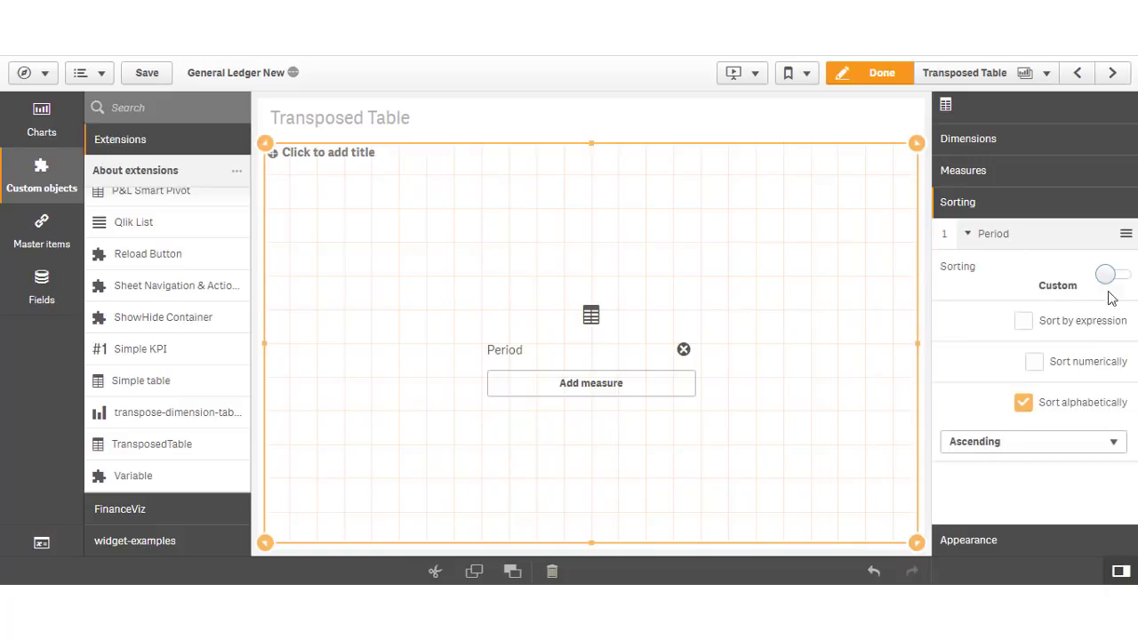
left_click(1067, 410)
left_click(1062, 362)
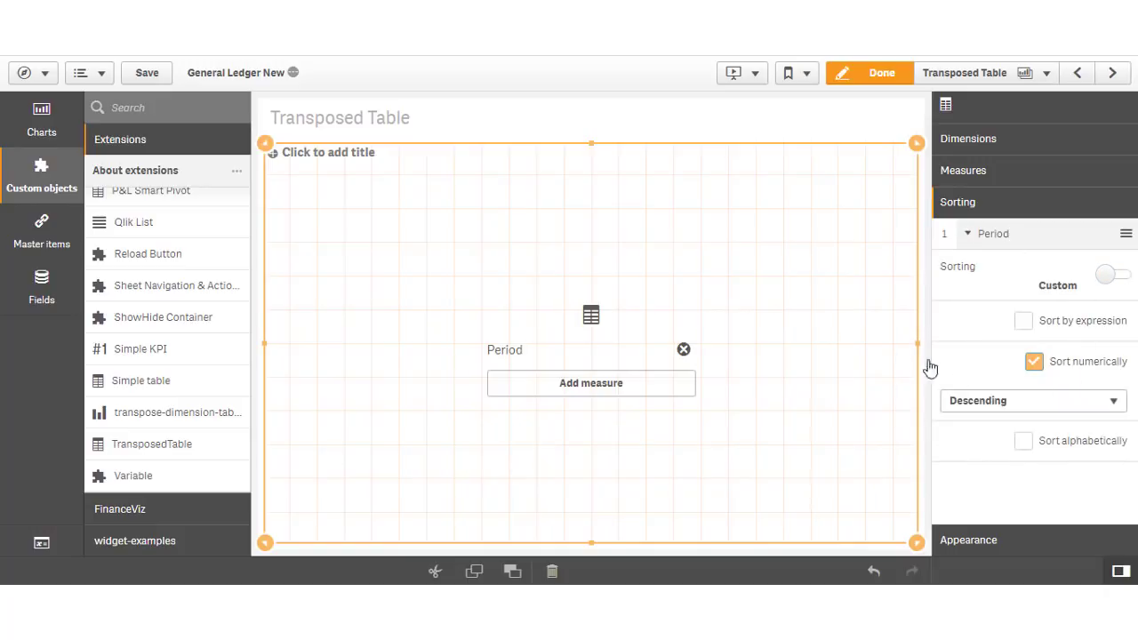
left_click(43, 233)
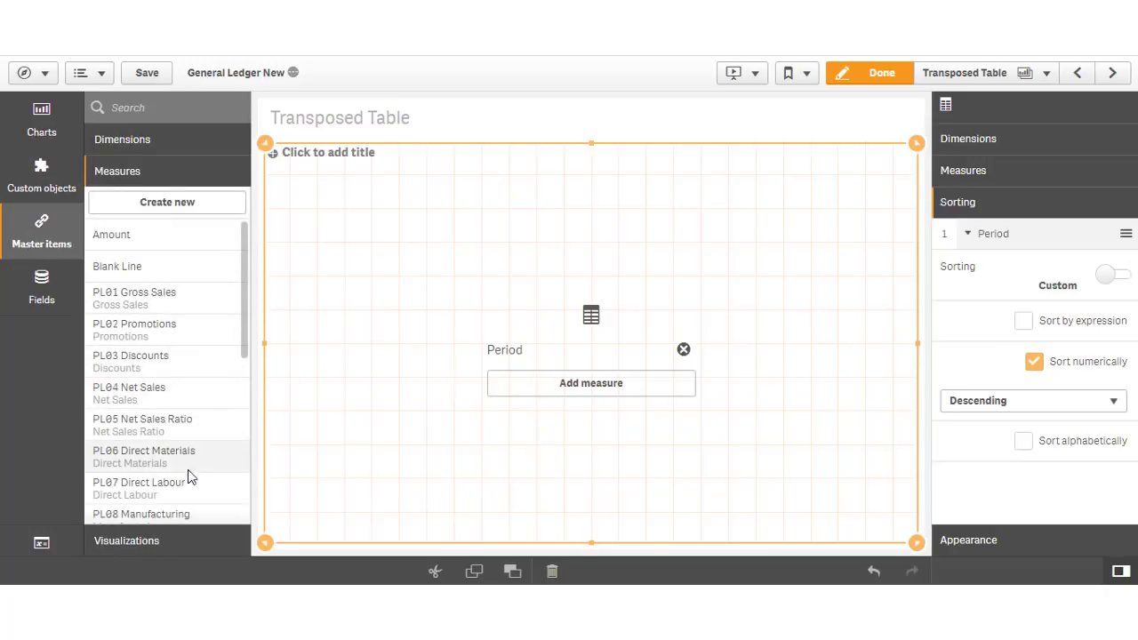
- Add master measures PL01 Gross Sales, PL02 Promotions, PL03 Discounts, PL04 Net Sales, PL05 Net Sales Ratio as rows
left_click(151, 305)
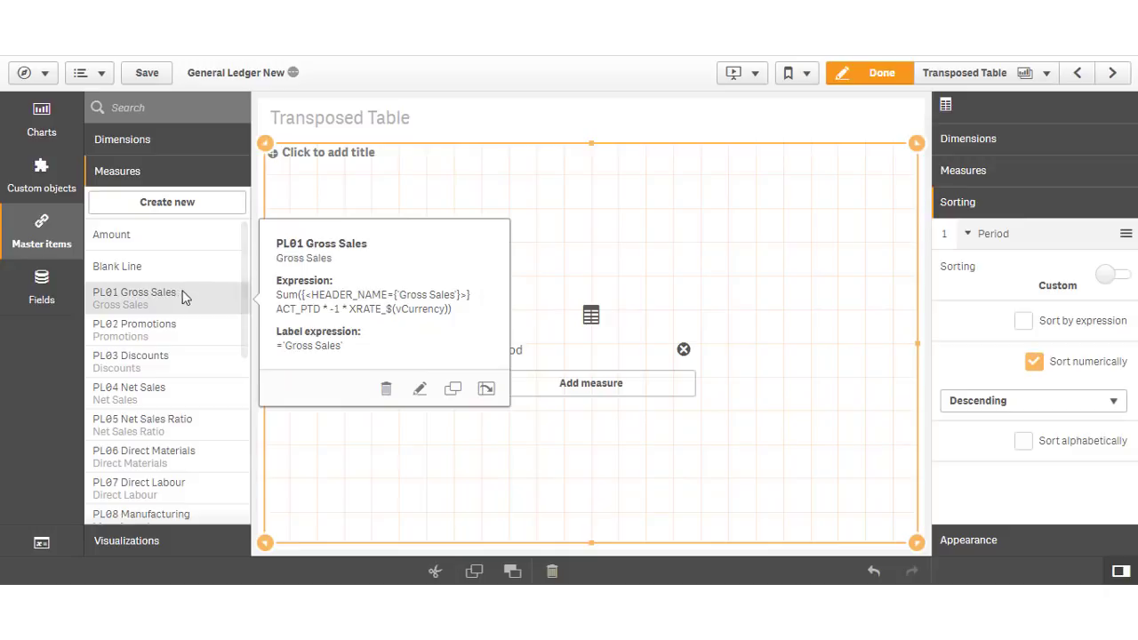
left_click_drag(209, 294, 572, 327)
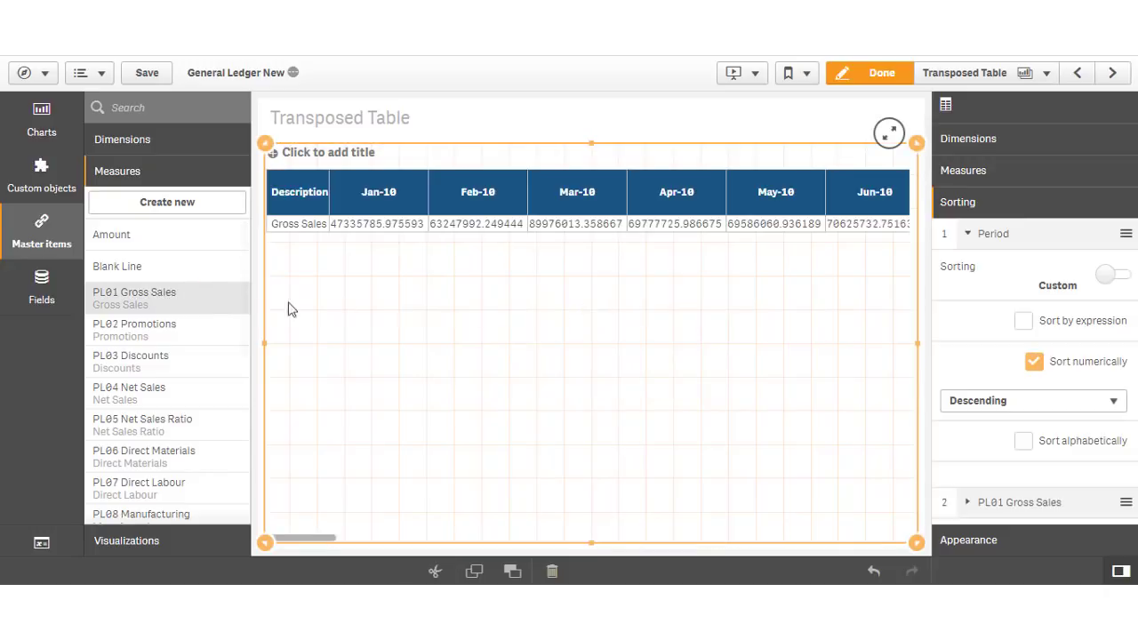
left_click_drag(117, 336, 617, 350)
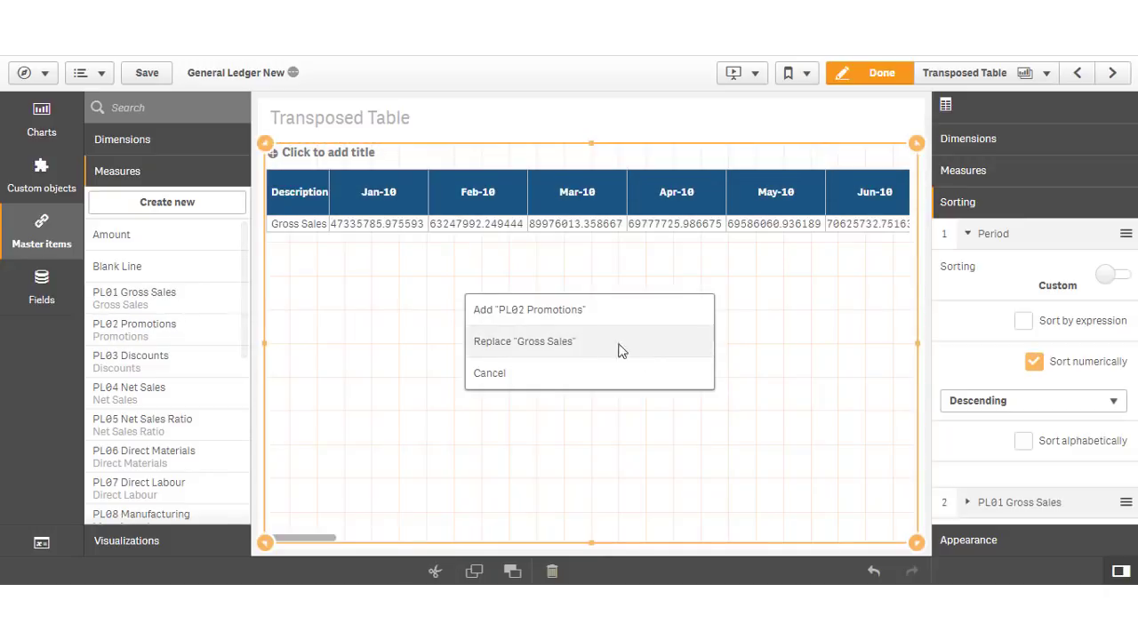
left_click(581, 311)
left_click_drag(165, 364, 624, 369)
left_click(524, 310)
left_click_drag(165, 405, 639, 375)
left_click(604, 311)
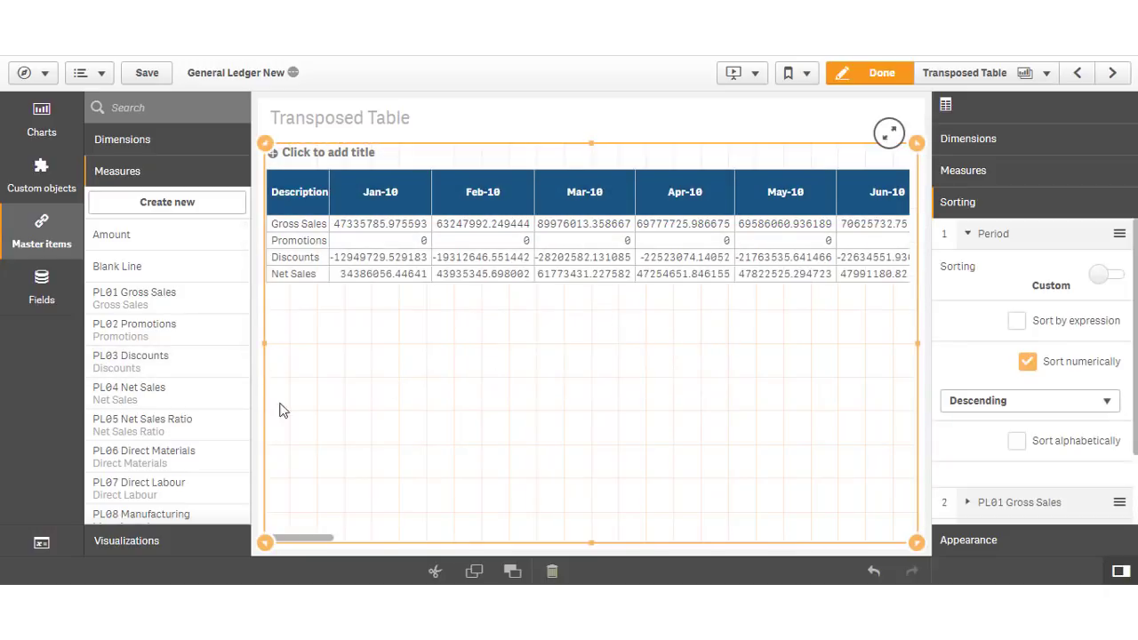
left_click(171, 429)
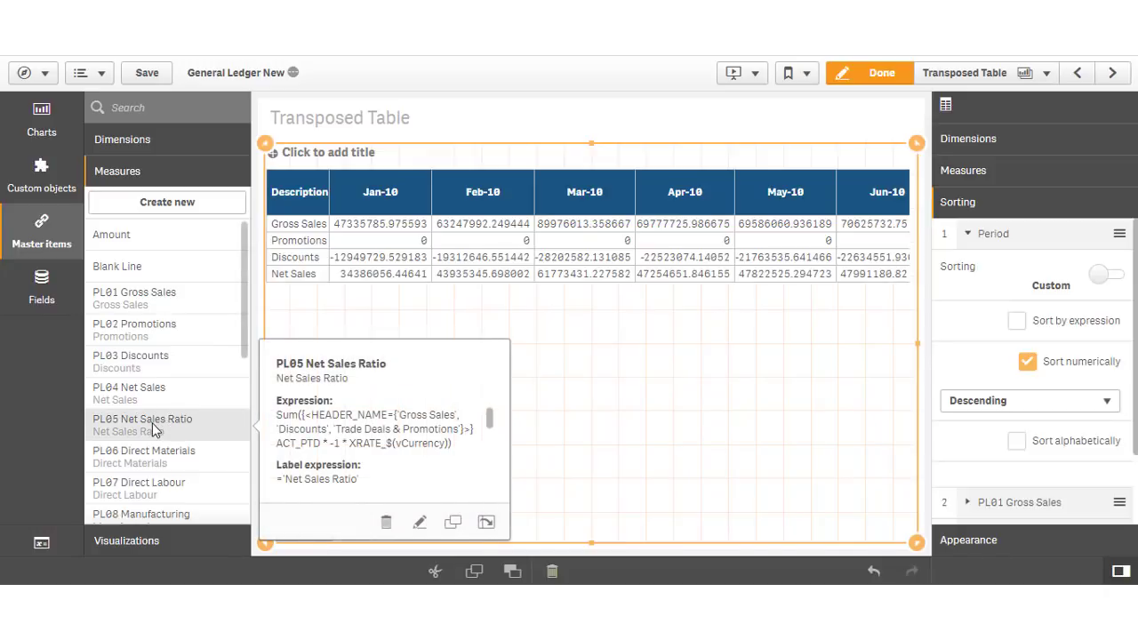
left_click_drag(156, 430, 619, 346)
left_click(621, 311)
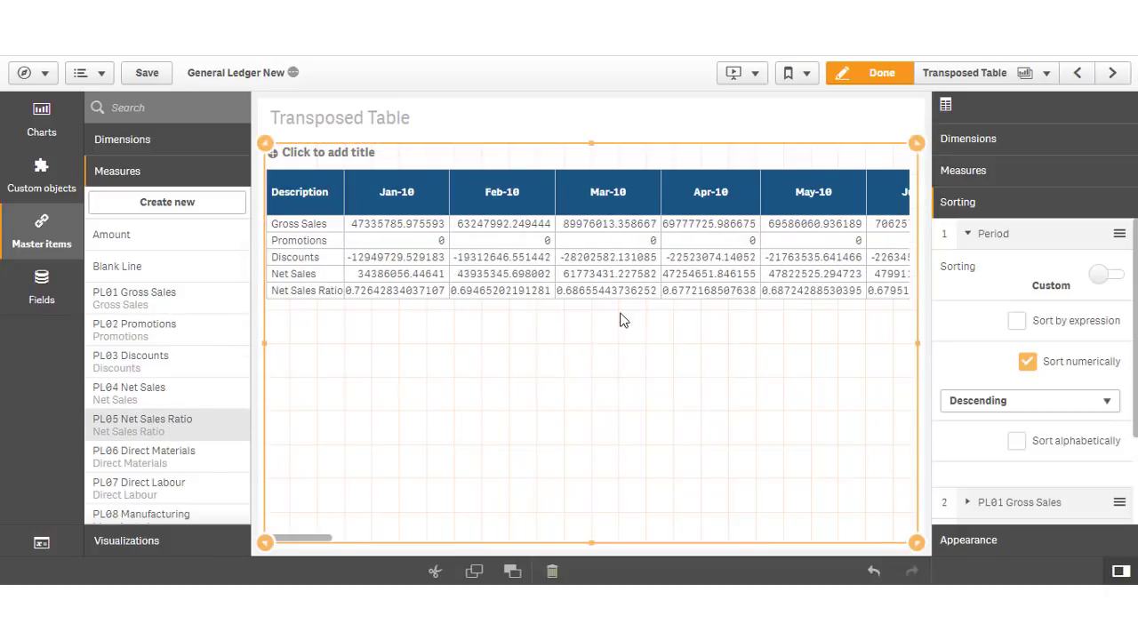
scroll(951, 497, "down", 3)
- In display formatting, round decimals and format all values with comma separators
left_click(980, 542)
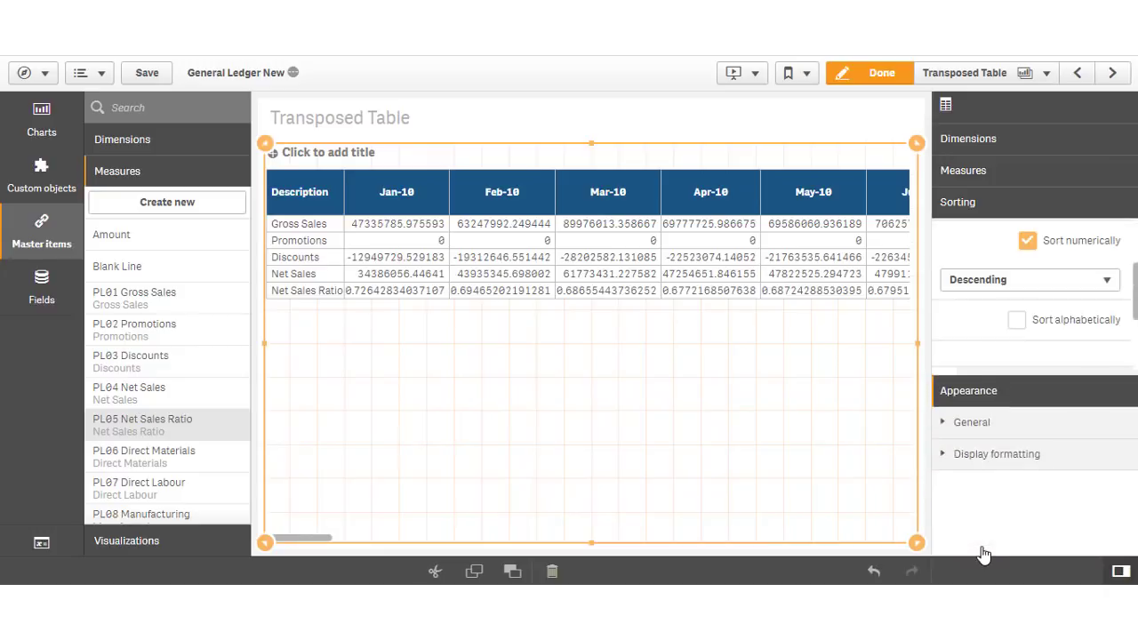
left_click(985, 298)
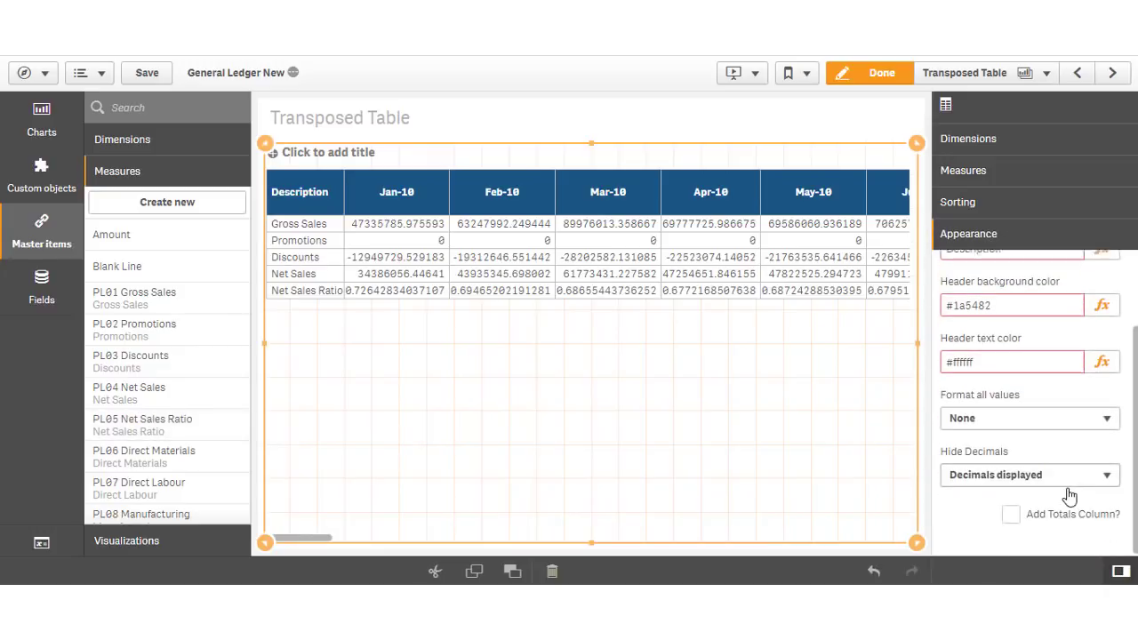
left_click(1067, 474)
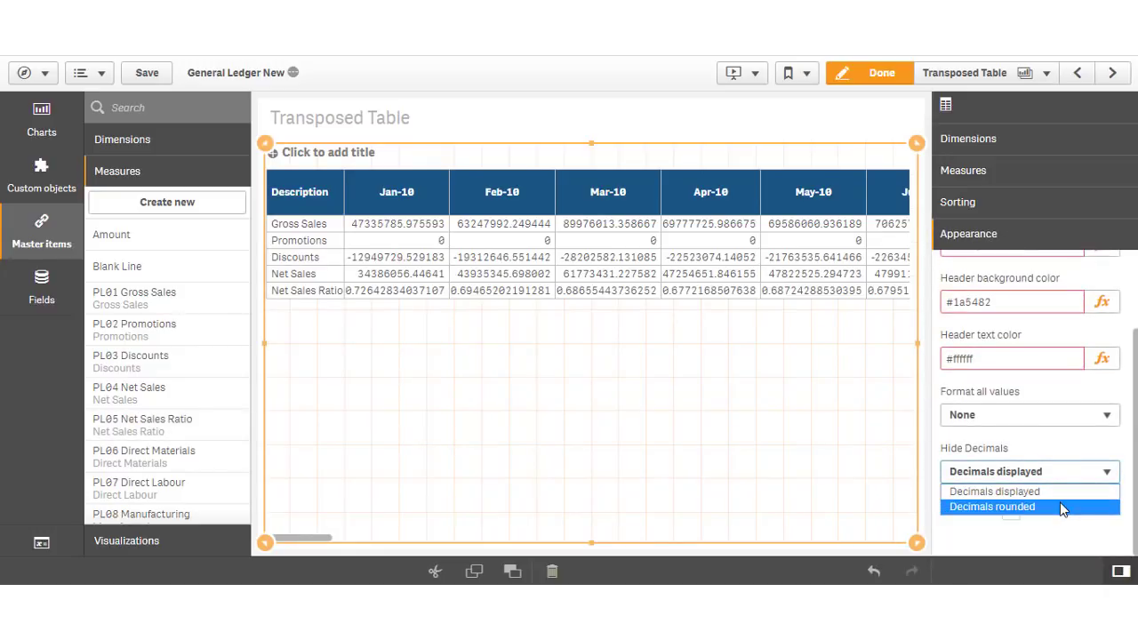
left_click(1062, 507)
left_click(1050, 416)
left_click(1054, 450)
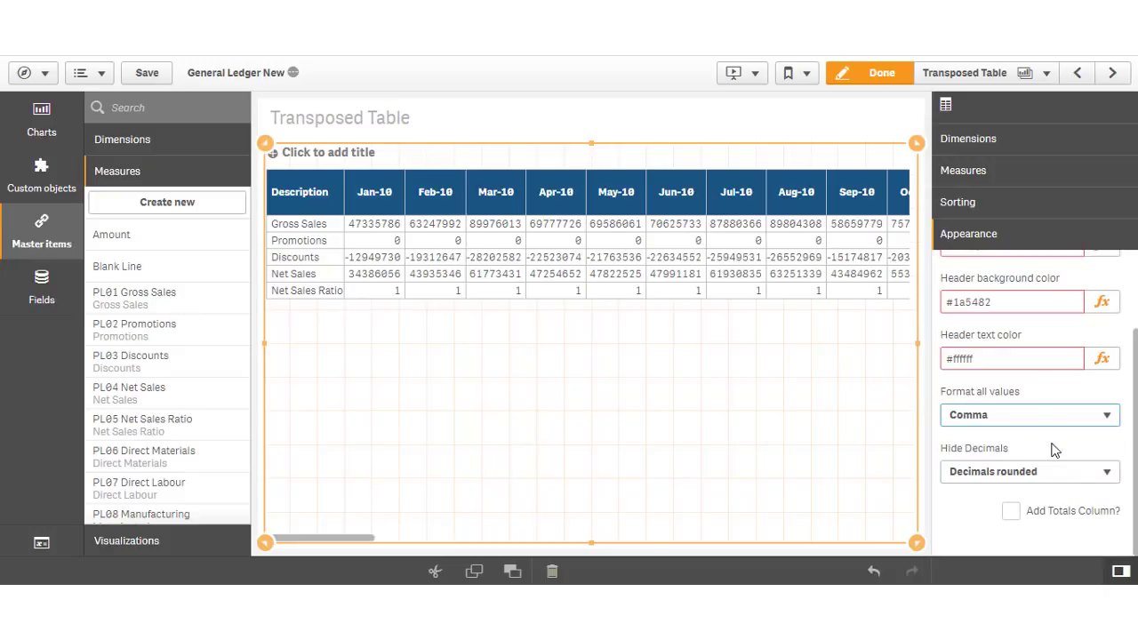
- Set indent level 1 for the PL01 Gross Sales and PL02 Promotions measures
scroll(1018, 309, "up", 3)
left_click(1024, 171)
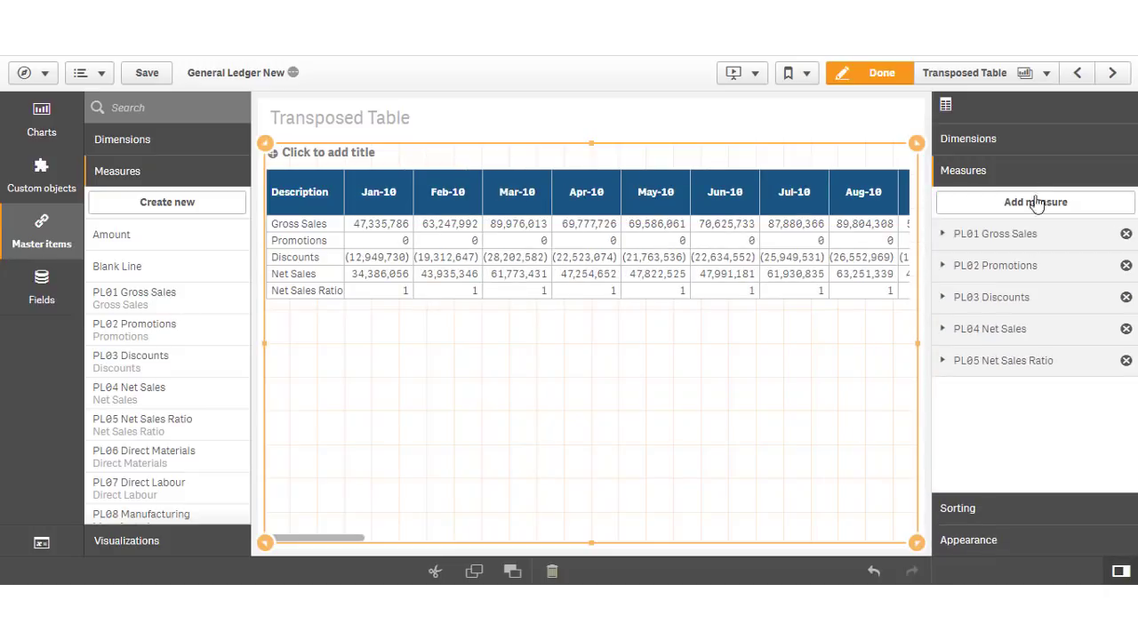
left_click(1031, 233)
left_click(1061, 403)
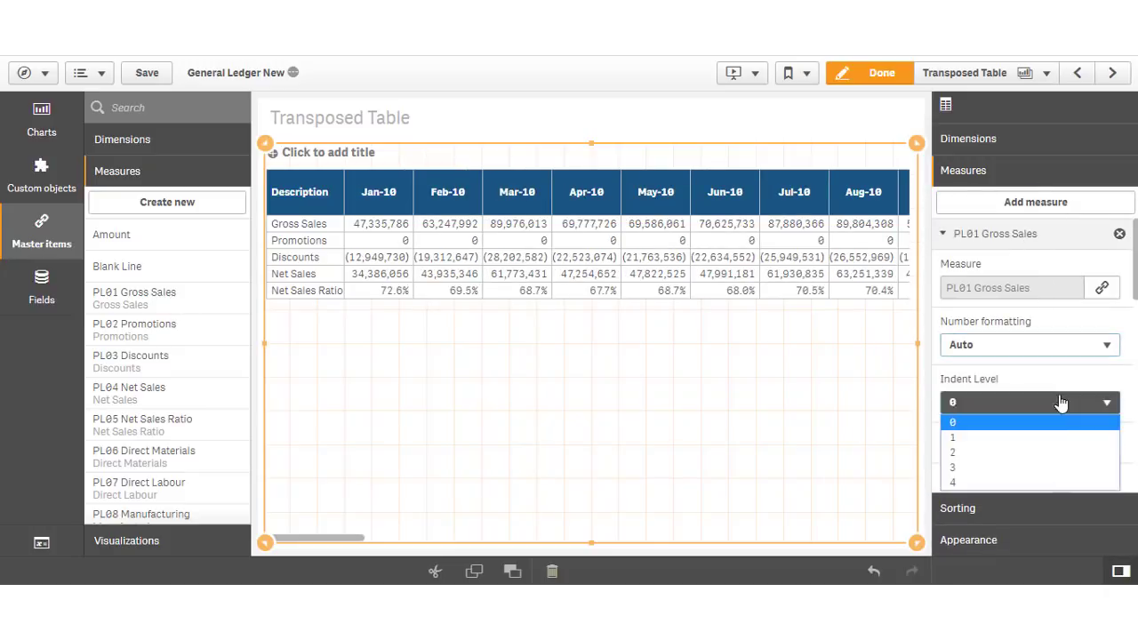
left_click(1060, 438)
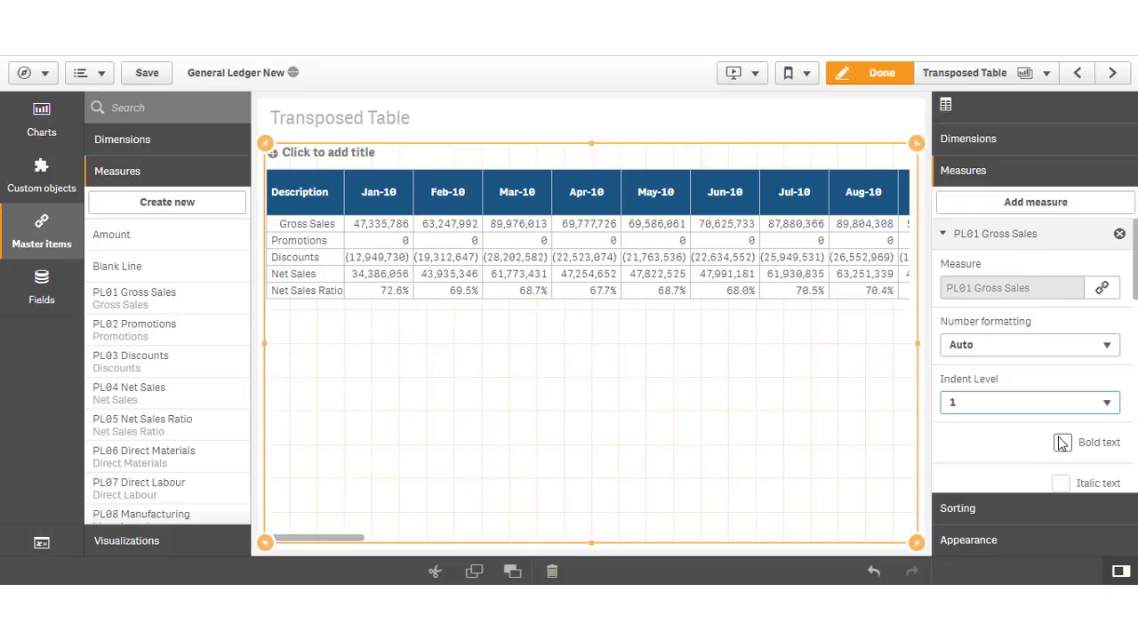
left_click(1016, 233)
left_click(1033, 264)
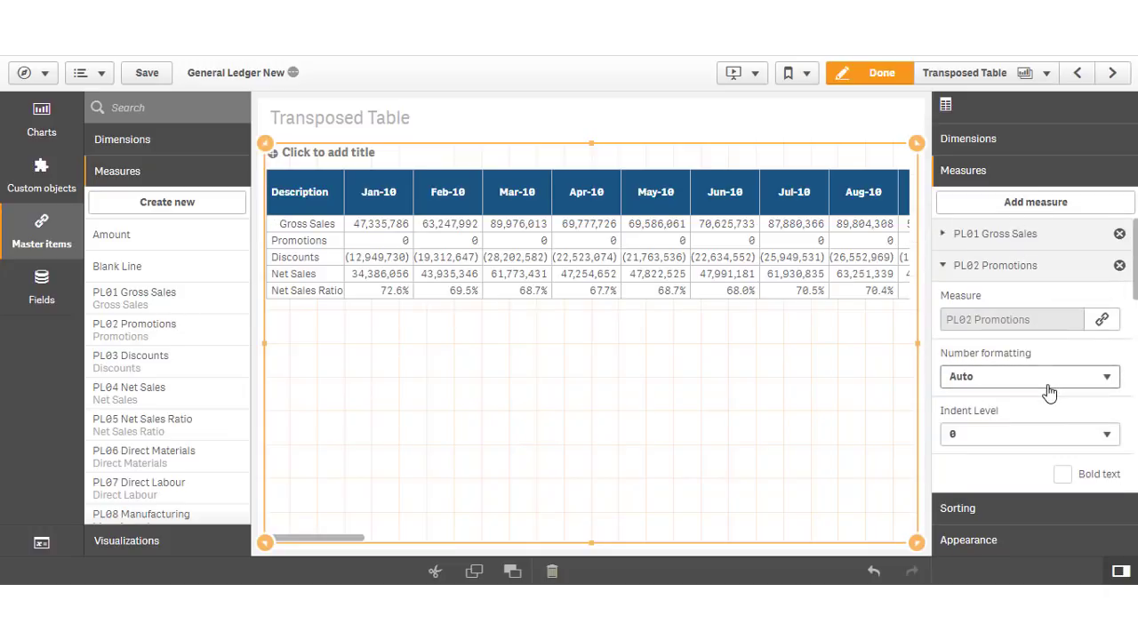
left_click(1057, 436)
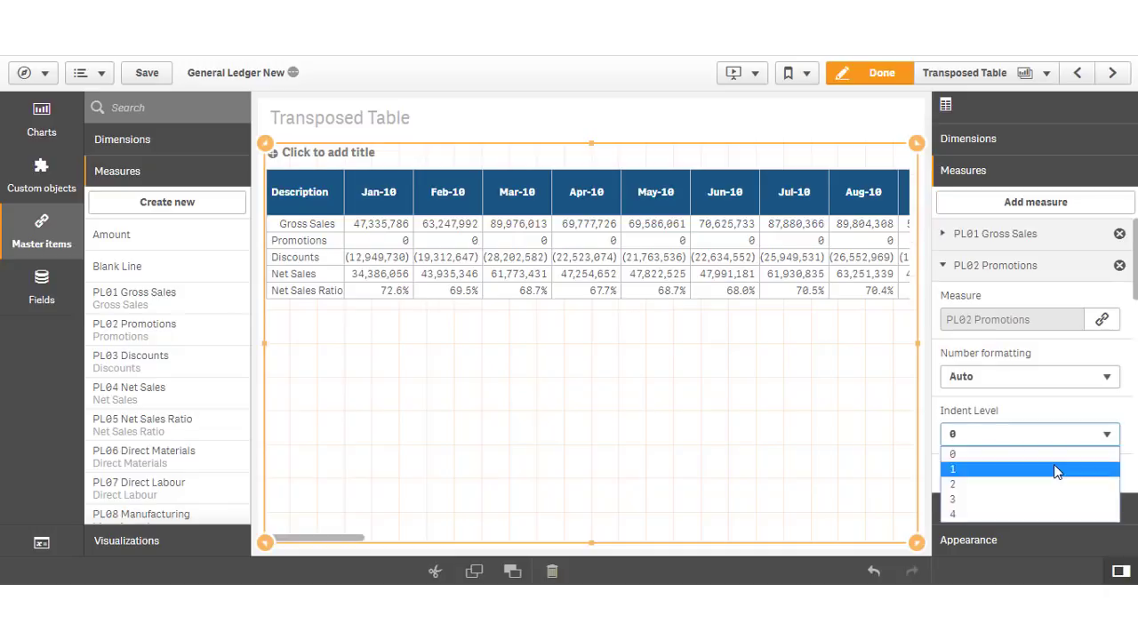
left_click(1054, 469)
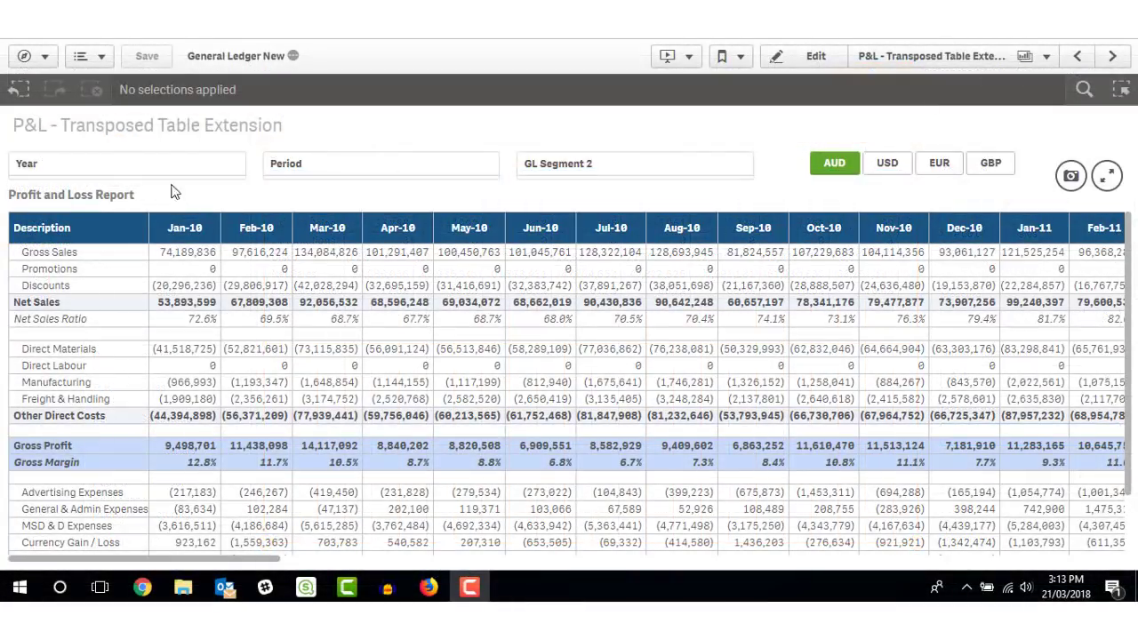
- Filter the report to Year 2013 and periods Jan-13 through Jun-13
left_click(153, 166)
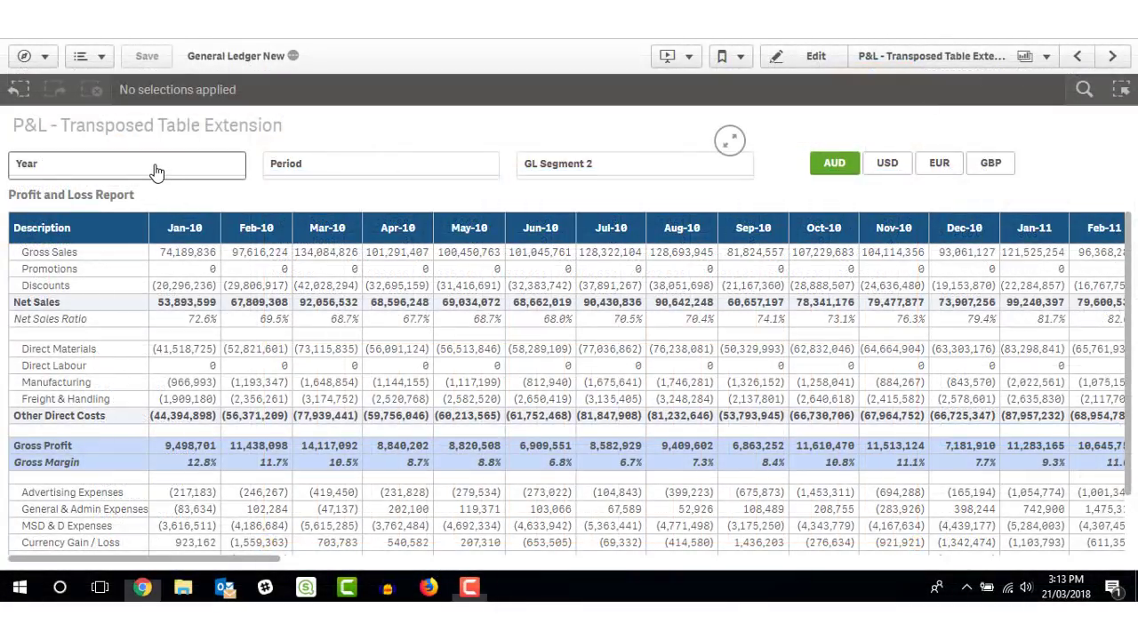
left_click(194, 349)
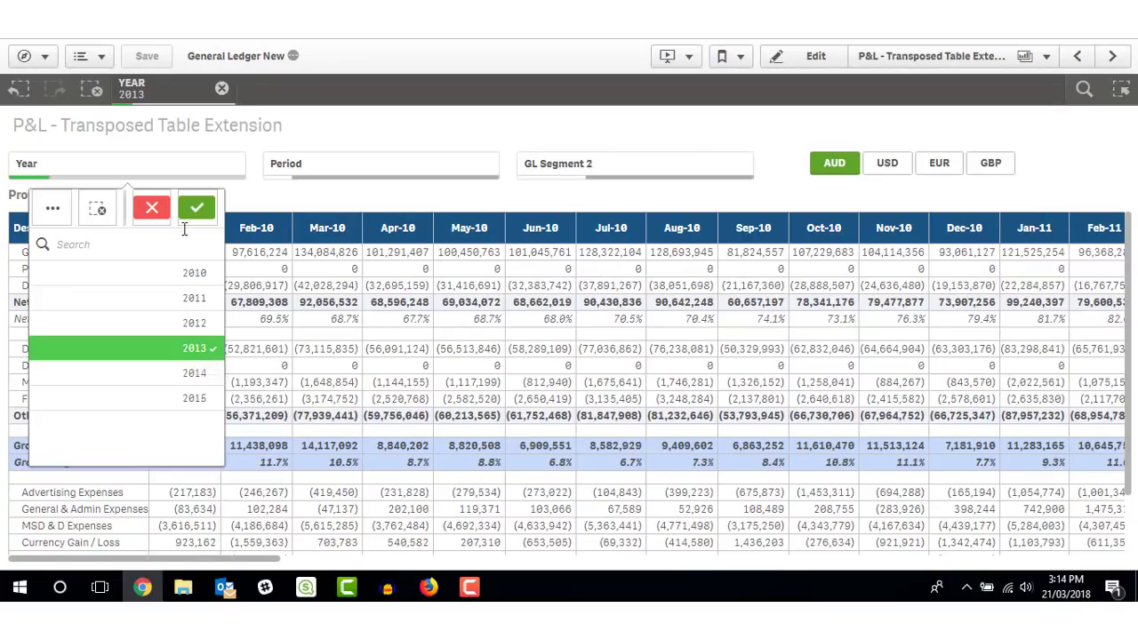
left_click(195, 212)
left_click(344, 174)
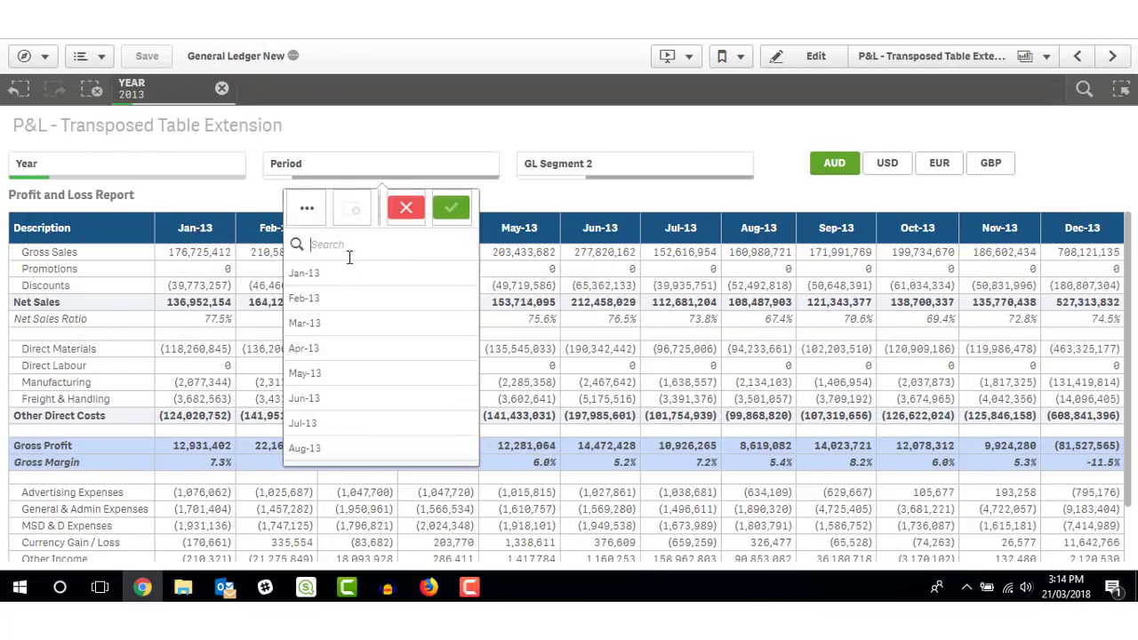
left_click_drag(351, 272, 366, 389)
left_click(456, 211)
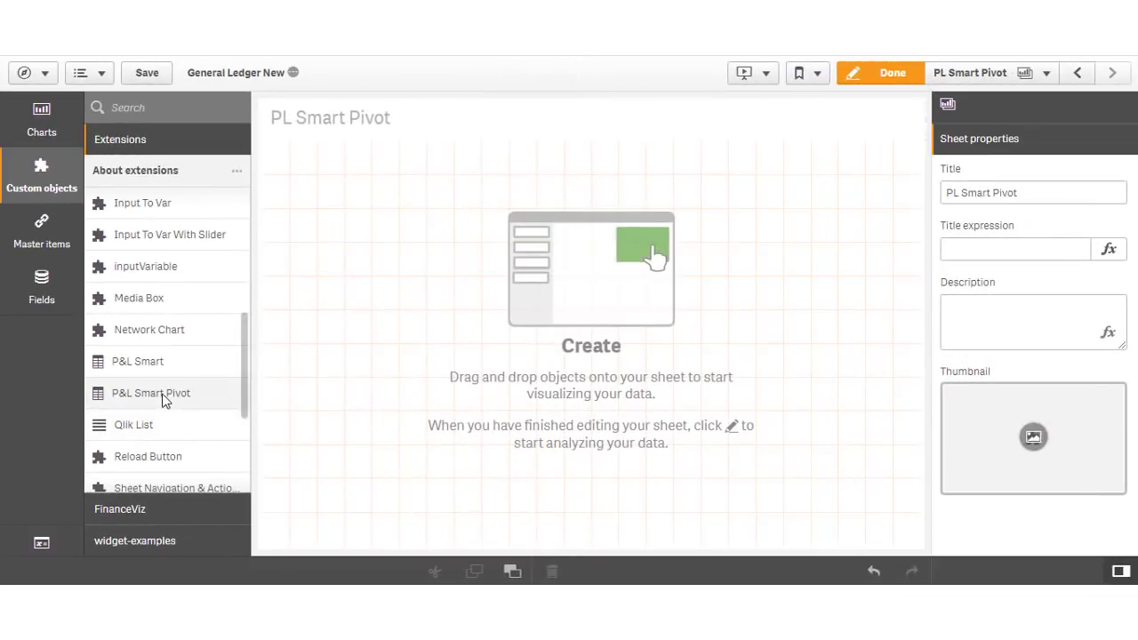
- Place a P&L Smart Pivot table on the sheet with P&L Headers as its dimension
left_click(163, 401)
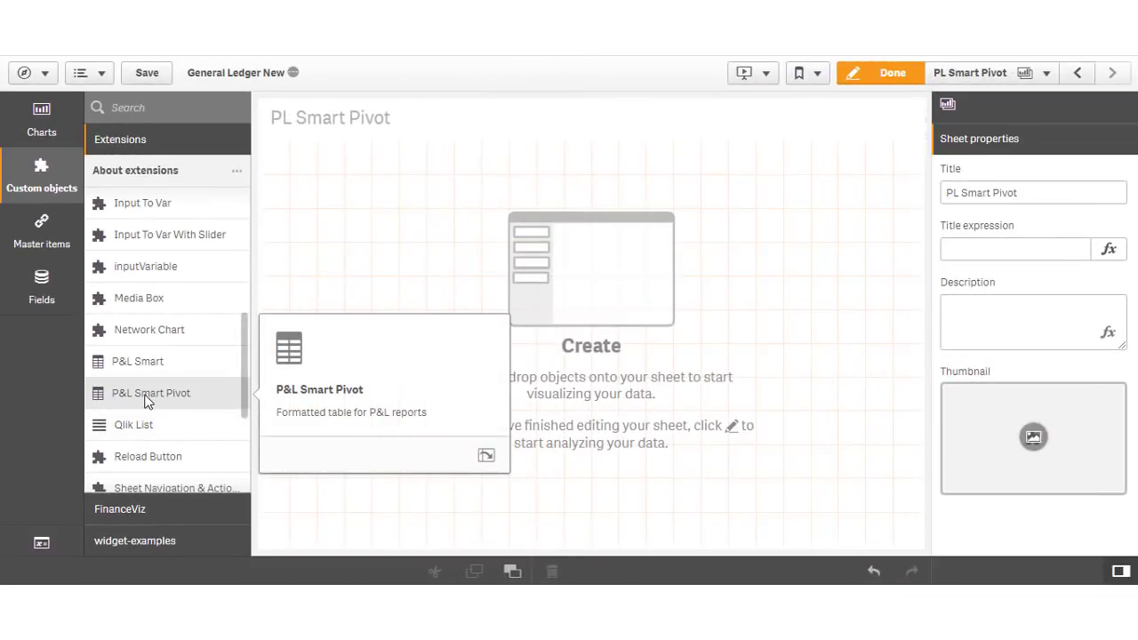
left_click_drag(147, 400, 572, 351)
left_click(571, 351)
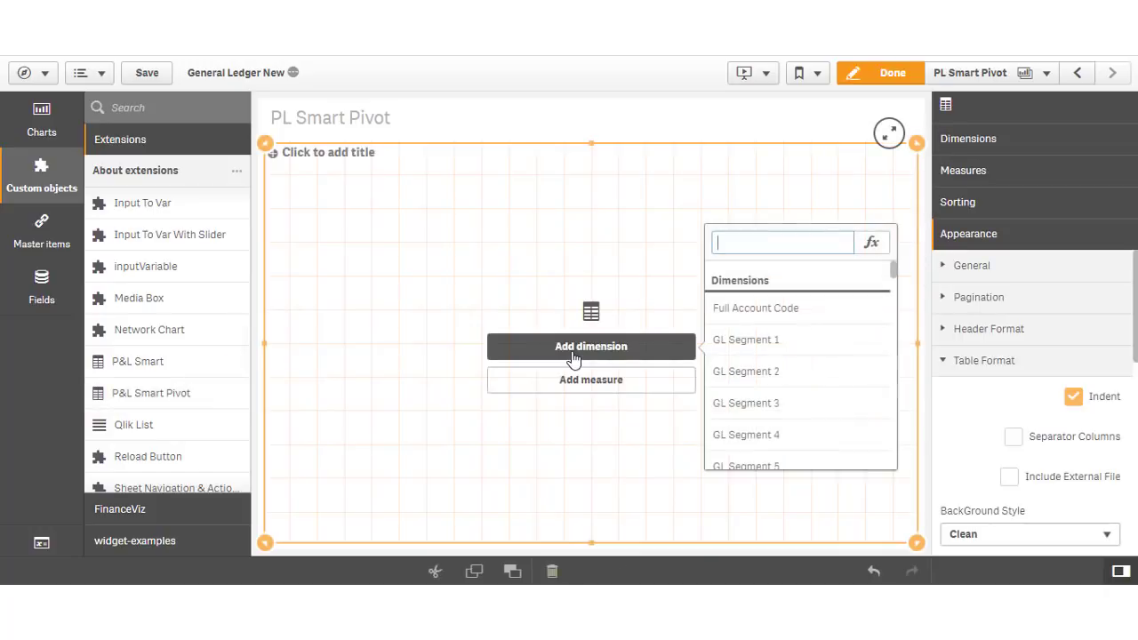
scroll(747, 401, "down", 3)
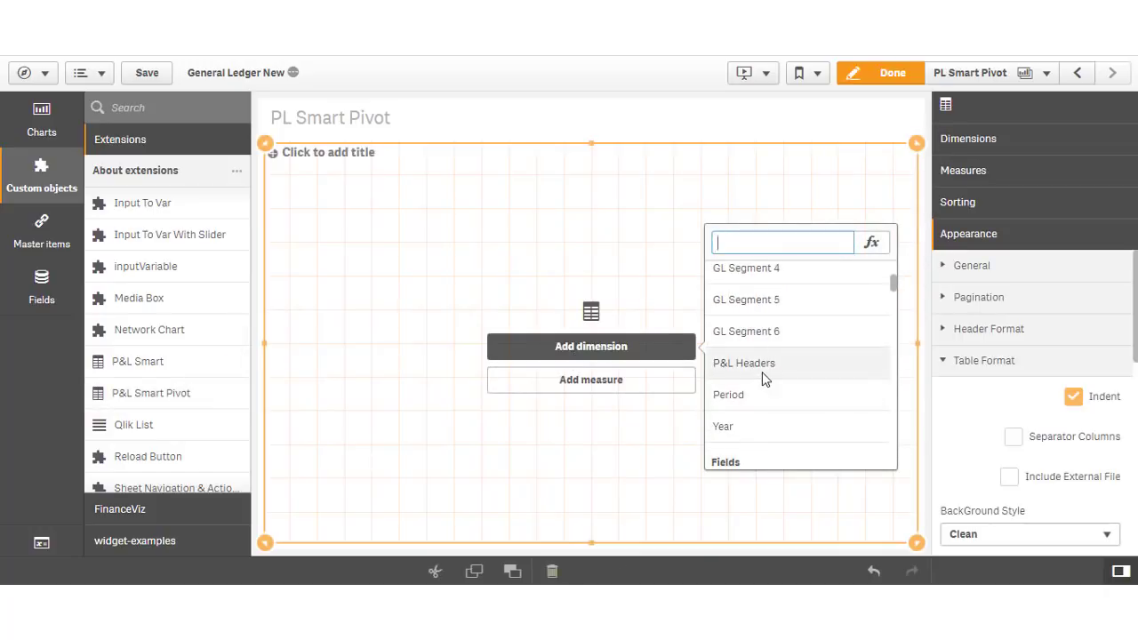
left_click(763, 365)
- Custom-sort P&L Headers by the expression REP_ROW_NUMBER, ascending
left_click(1002, 366)
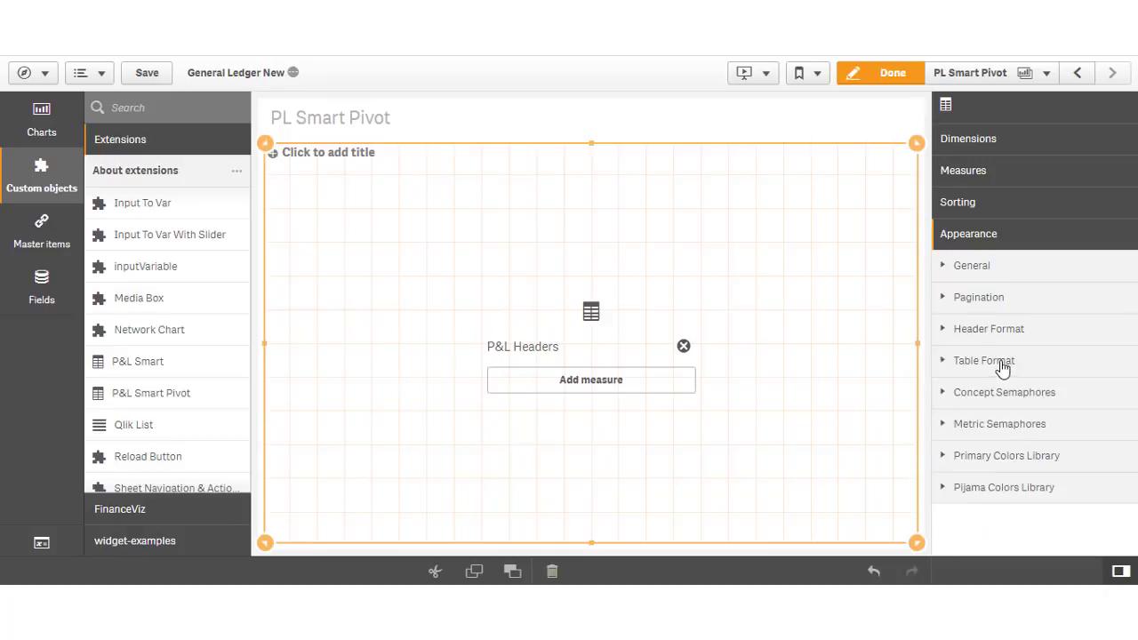
left_click(1005, 203)
left_click(1013, 236)
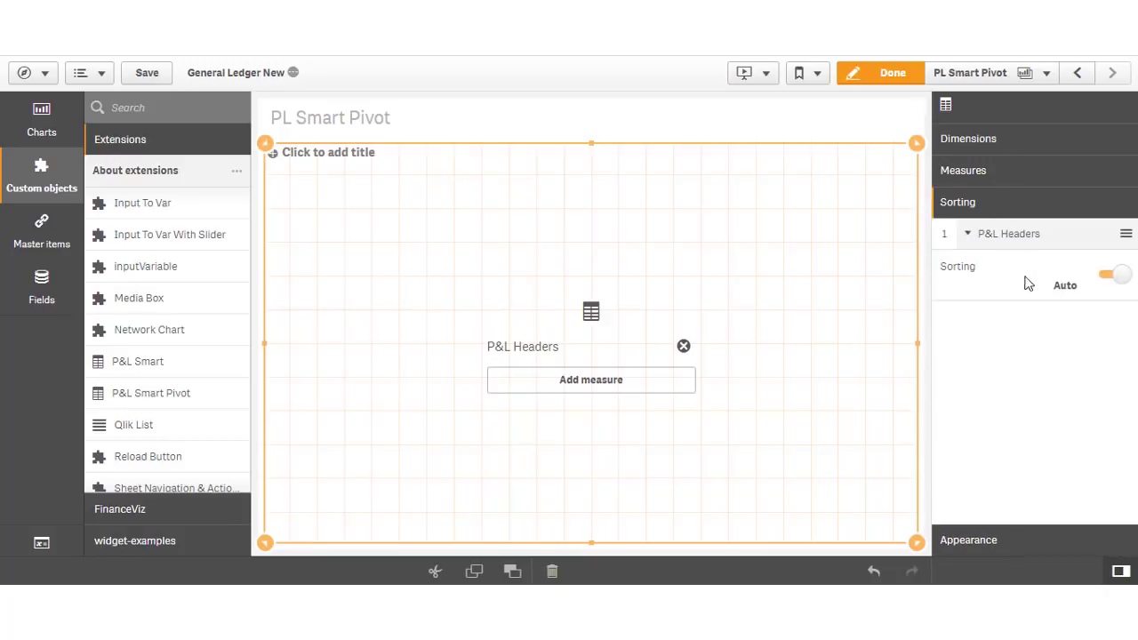
left_click(1120, 277)
left_click(1067, 321)
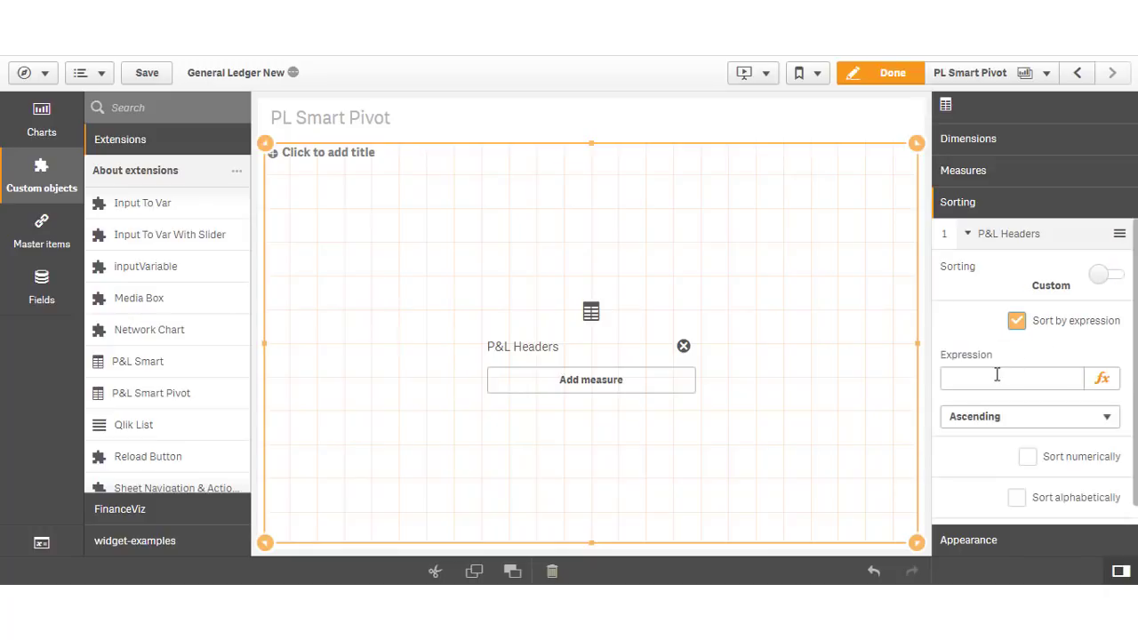
left_click(995, 378)
type("REP_ROW_NUMBER")
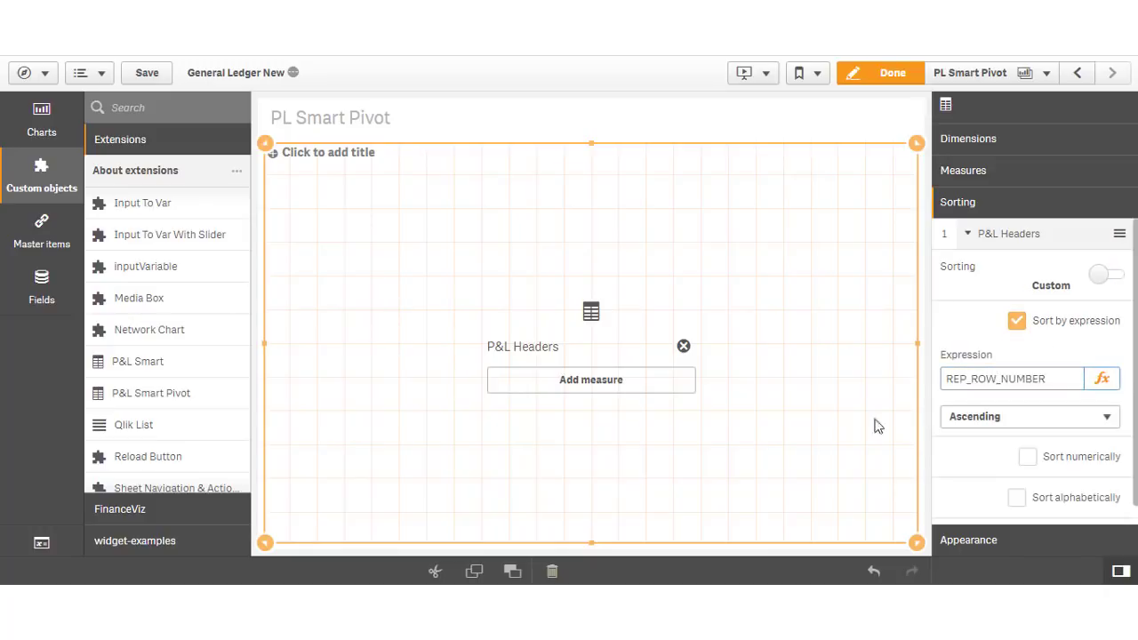
- Add the Amount measure and Period as a second dimension to the Smart Pivot
left_click(580, 388)
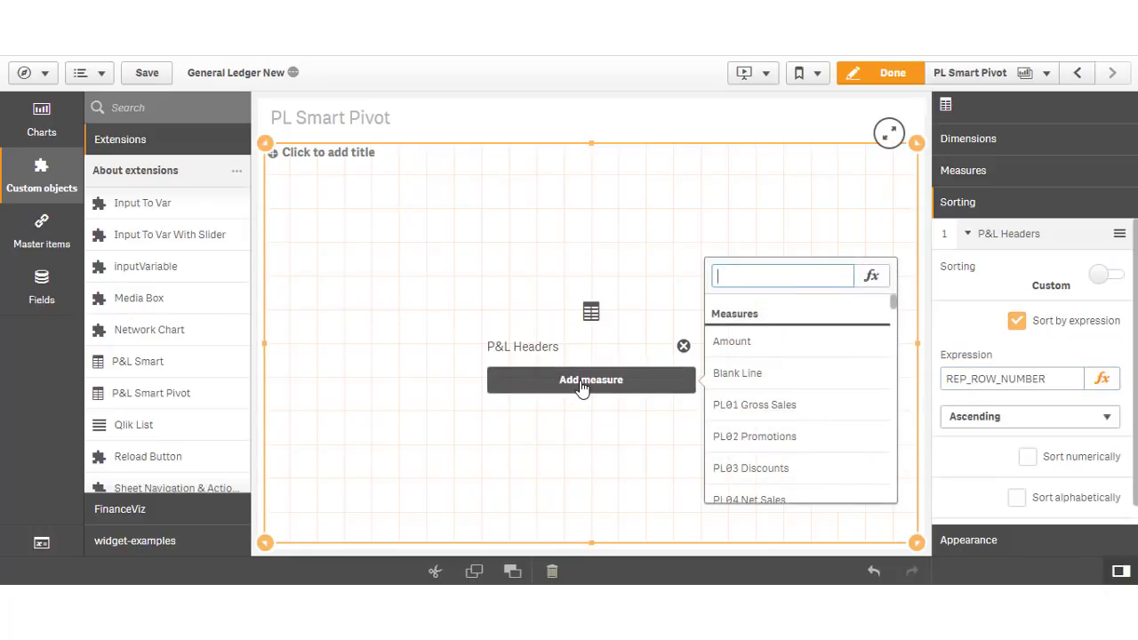
left_click(743, 344)
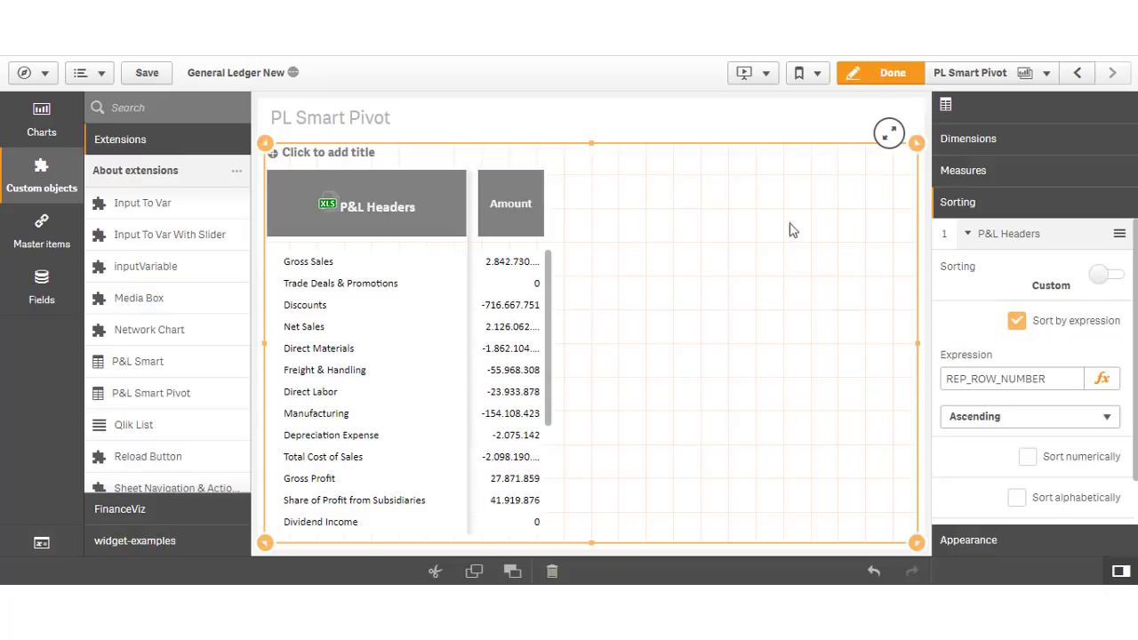
left_click(992, 236)
left_click(989, 142)
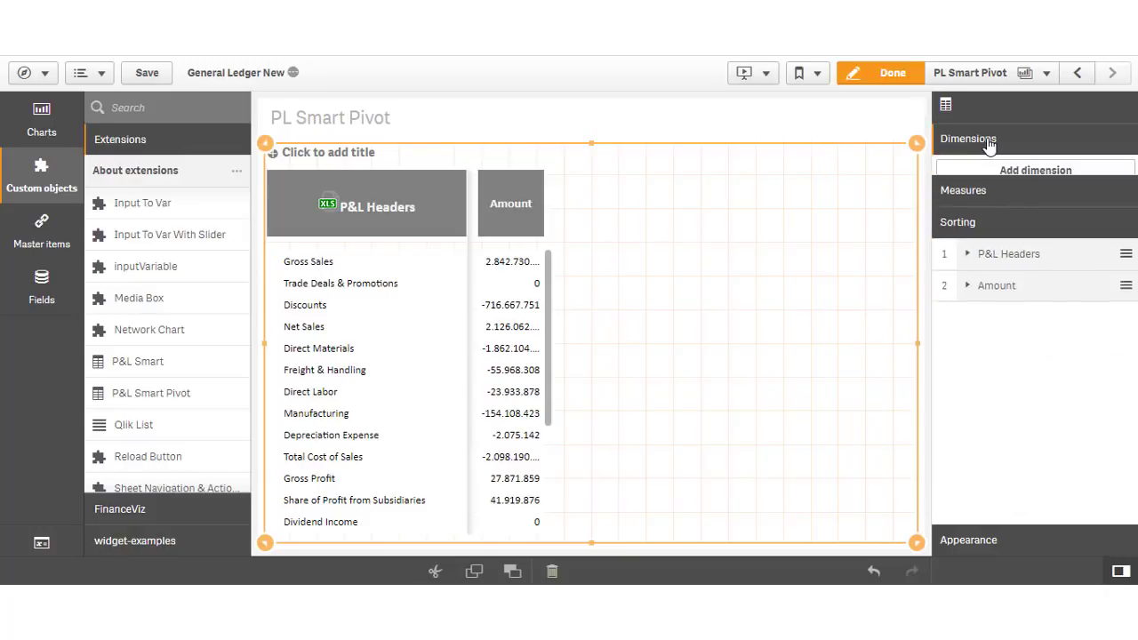
left_click(1031, 169)
scroll(1035, 338, "down", 3)
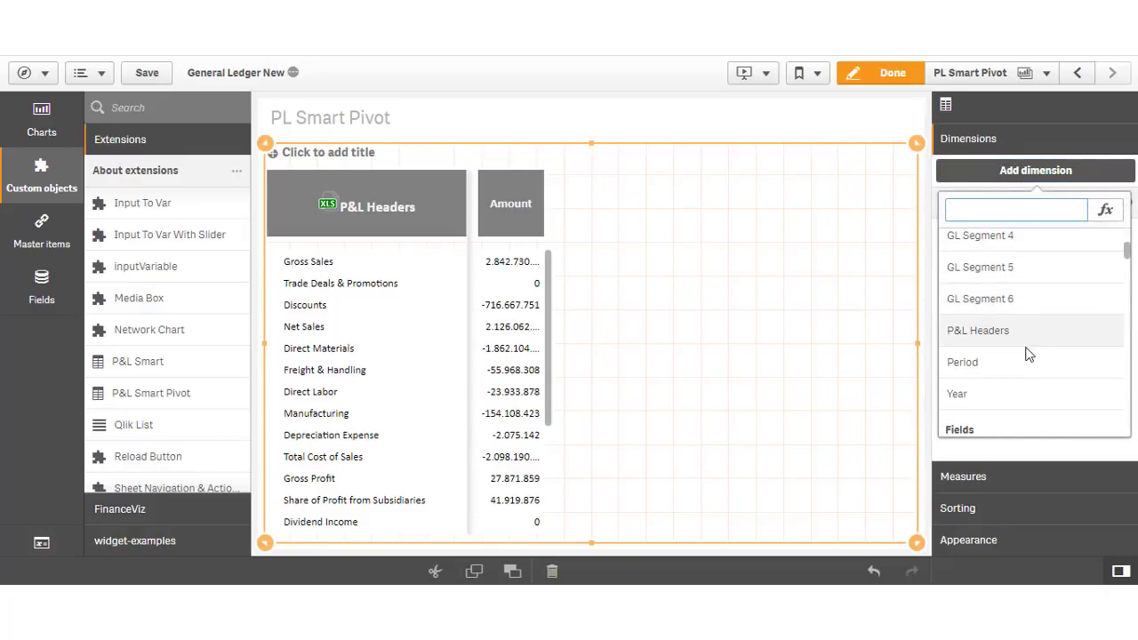
left_click(1023, 365)
left_click(1002, 234)
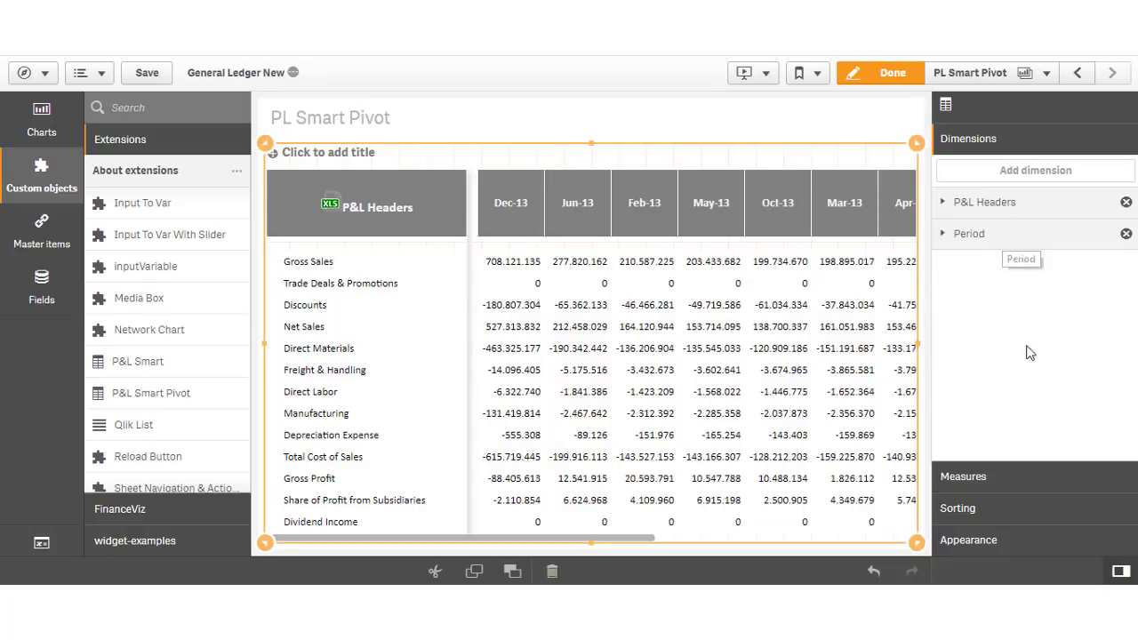
- Move Period second in the sort order and sort it numerically instead of alphabetically
left_click(1040, 519)
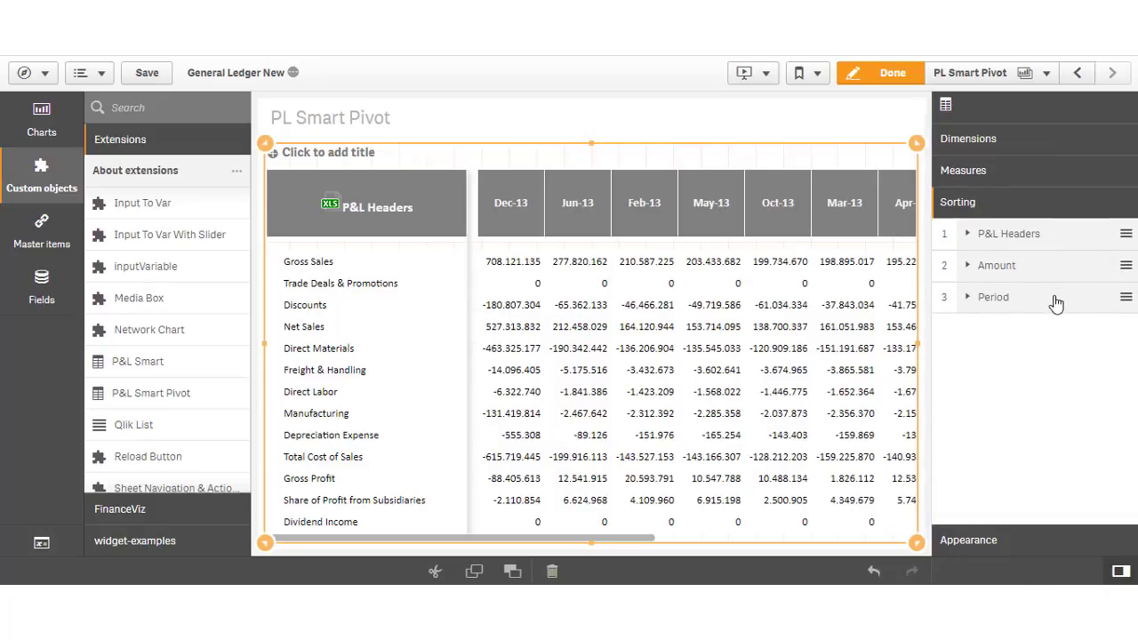
left_click_drag(1056, 304, 1062, 265)
left_click(1062, 266)
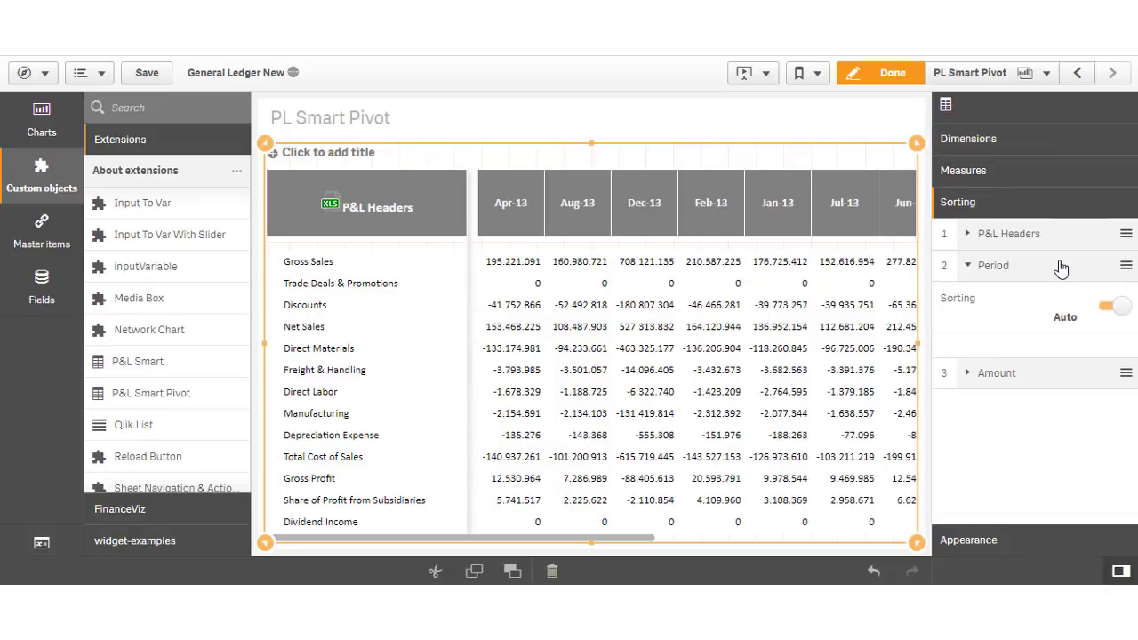
left_click(1105, 308)
left_click(1081, 436)
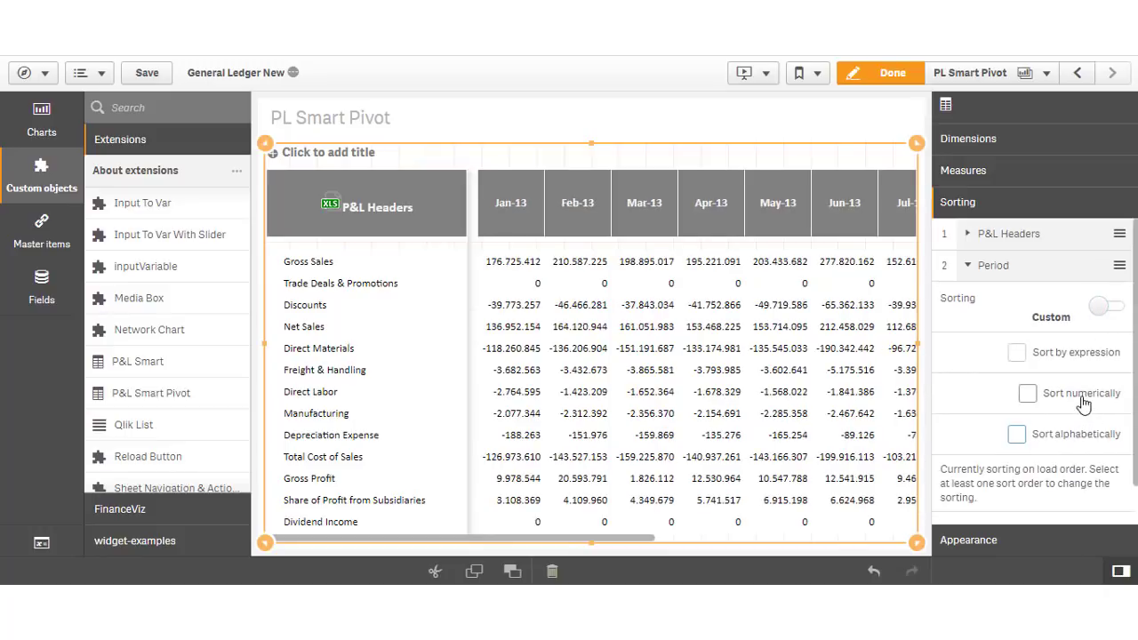
left_click(1081, 396)
left_click(1036, 274)
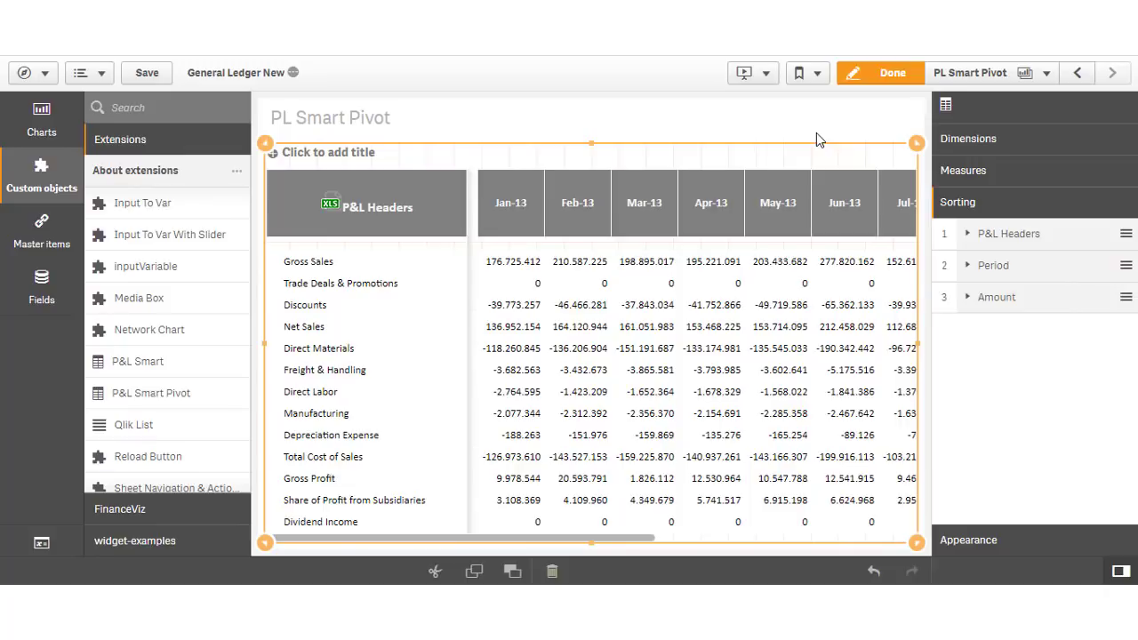
- Browse the Table Format and header format options under Appearance
left_click(975, 542)
left_click(997, 364)
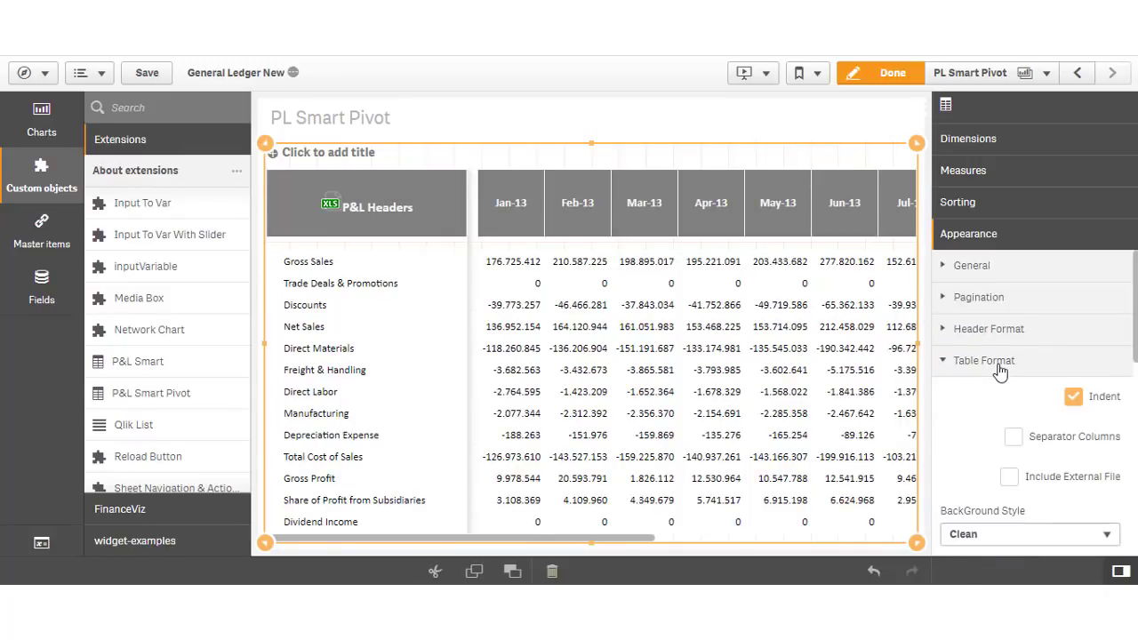
left_click(993, 334)
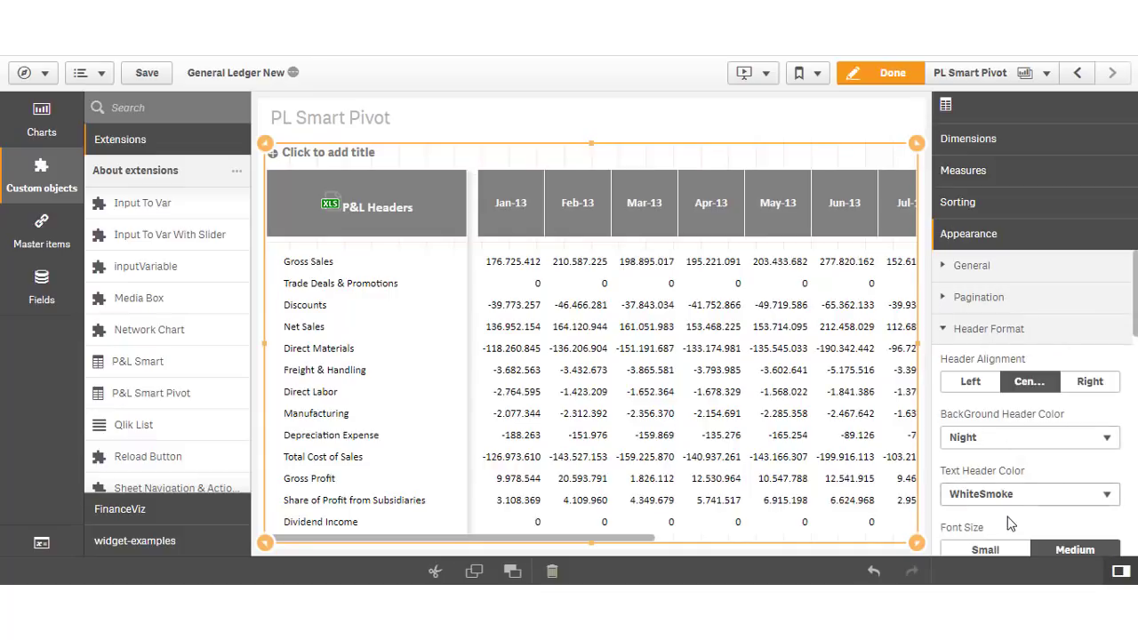
left_click(996, 329)
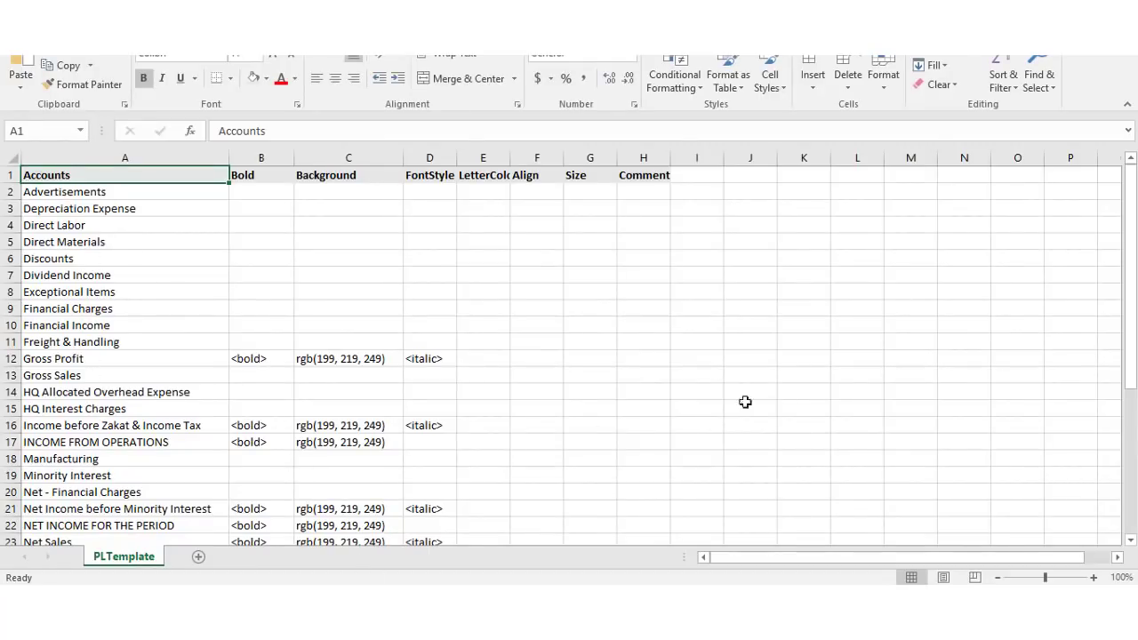
mouse_move(1131, 317)
left_mouse_down()
mouse_move(1130, 445)
mouse_move(1122, 304)
left_mouse_up()
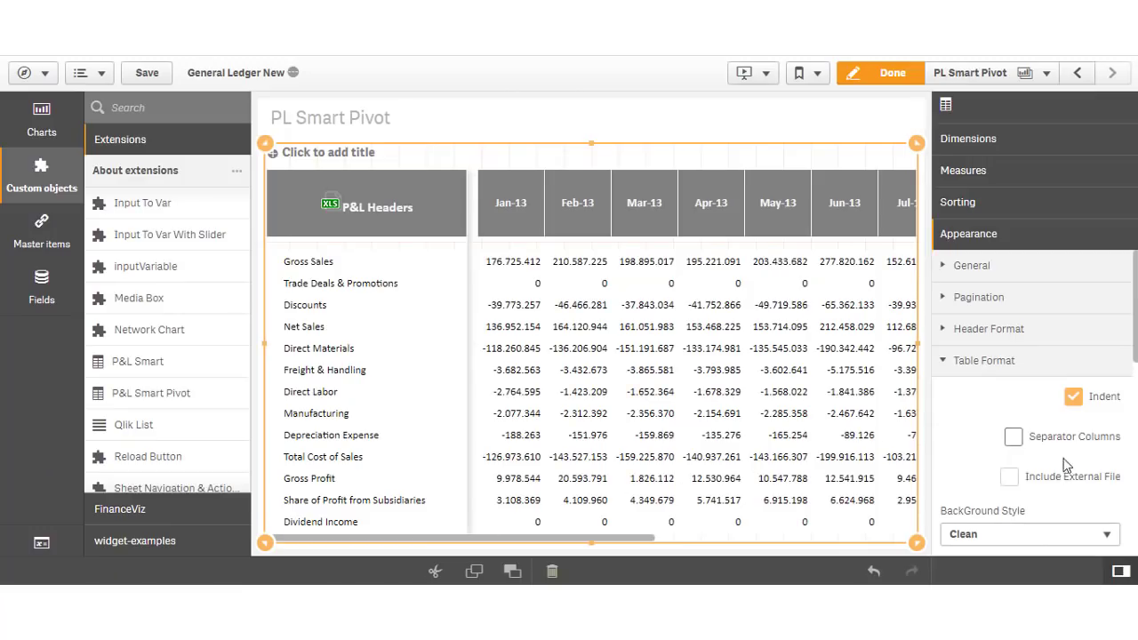
- Include the external template file PLTemplate.csv for table formatting, then finish editing
left_click(1010, 478)
left_click(1045, 535)
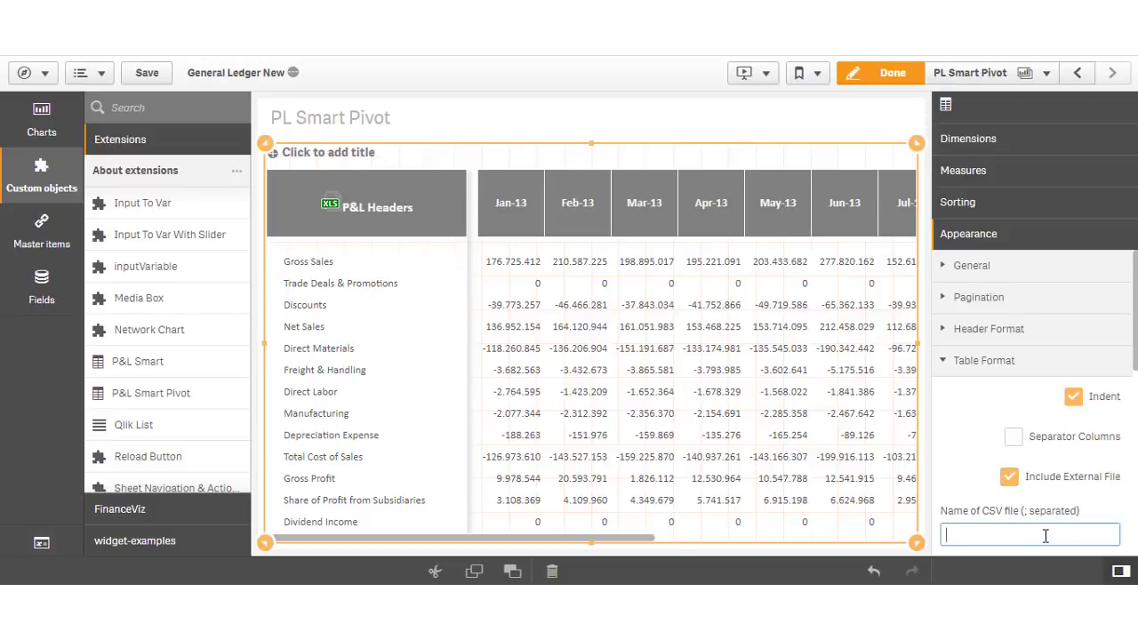
type("PLTemplate.csv")
key("Tab")
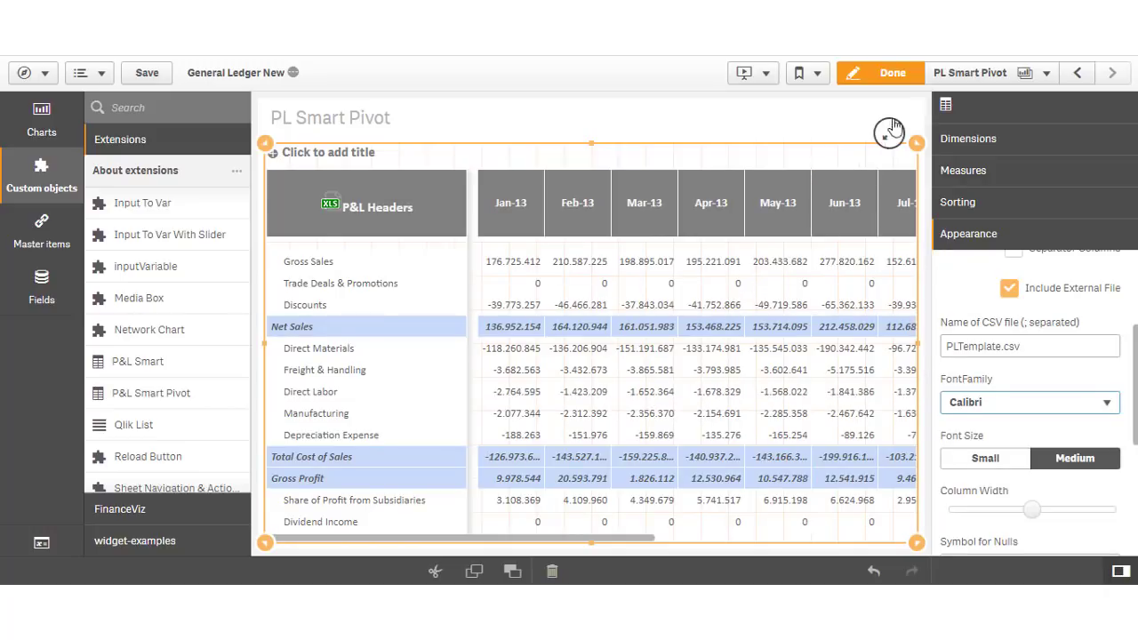
left_click(906, 75)
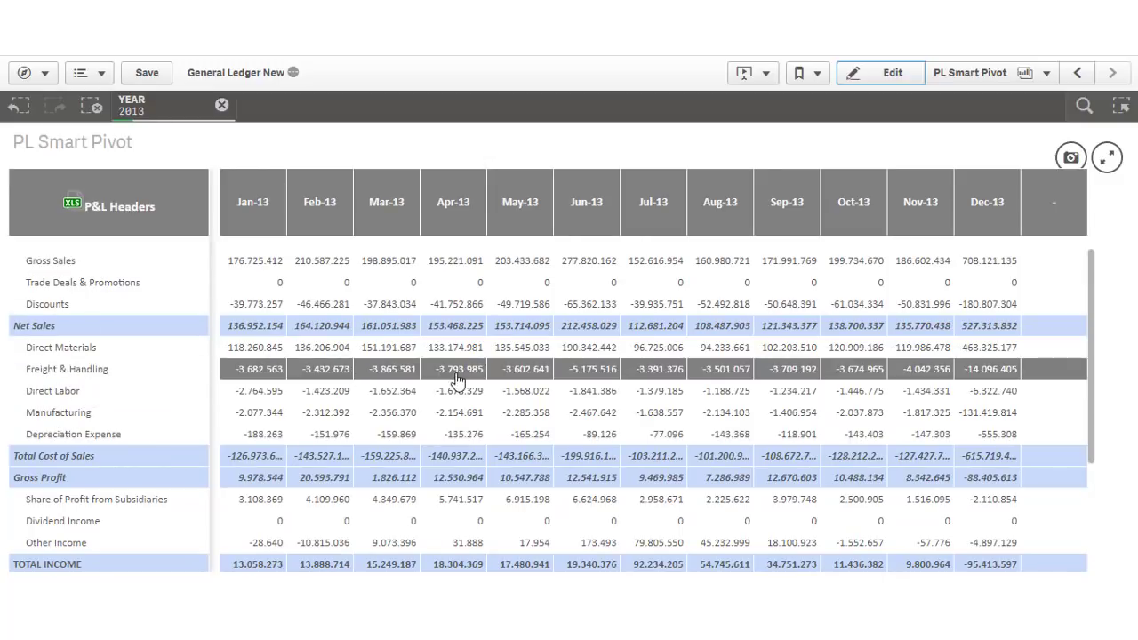
left_click(149, 377)
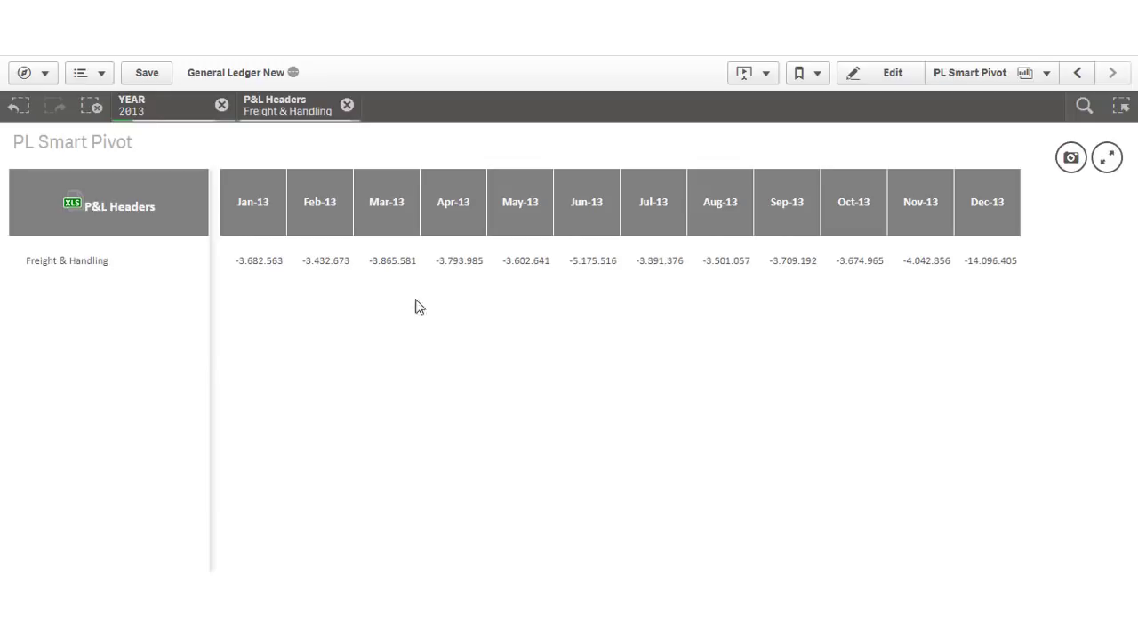
left_click(347, 105)
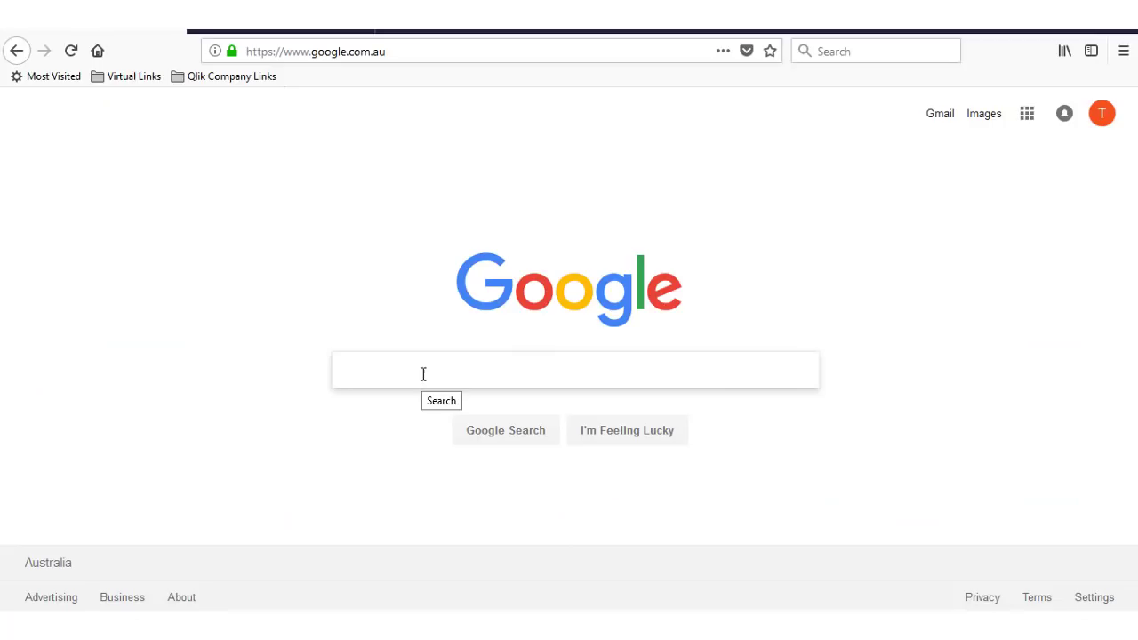
- Search for branch.qlik.com, then open the Transposed Table project from Qlik Branch's Projects
type("branch.qlik.com")
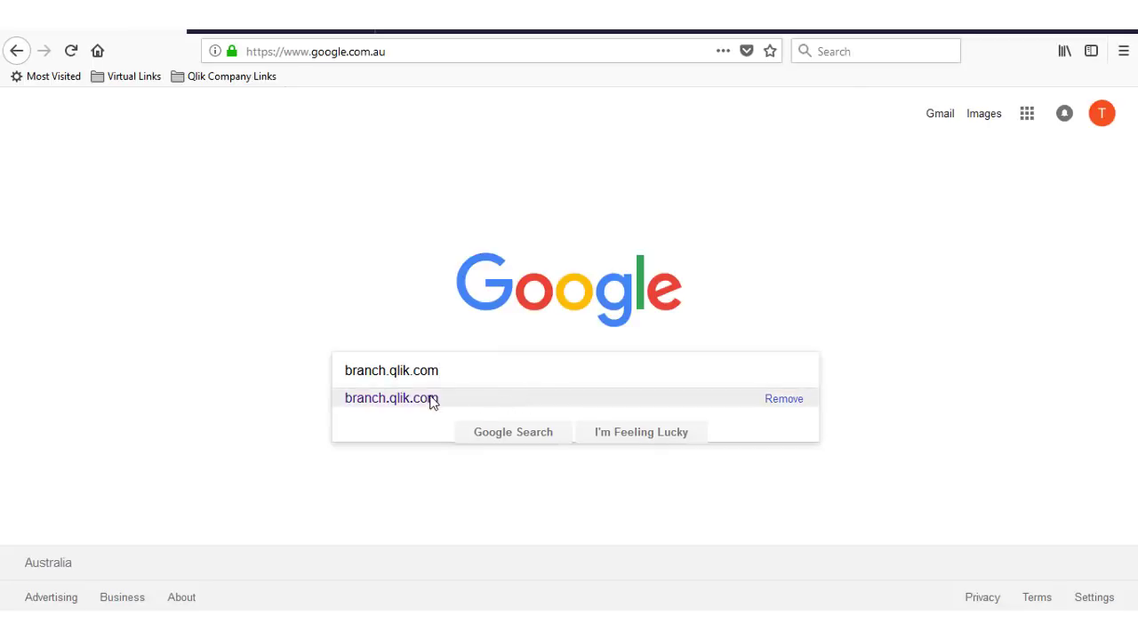
left_click(413, 401)
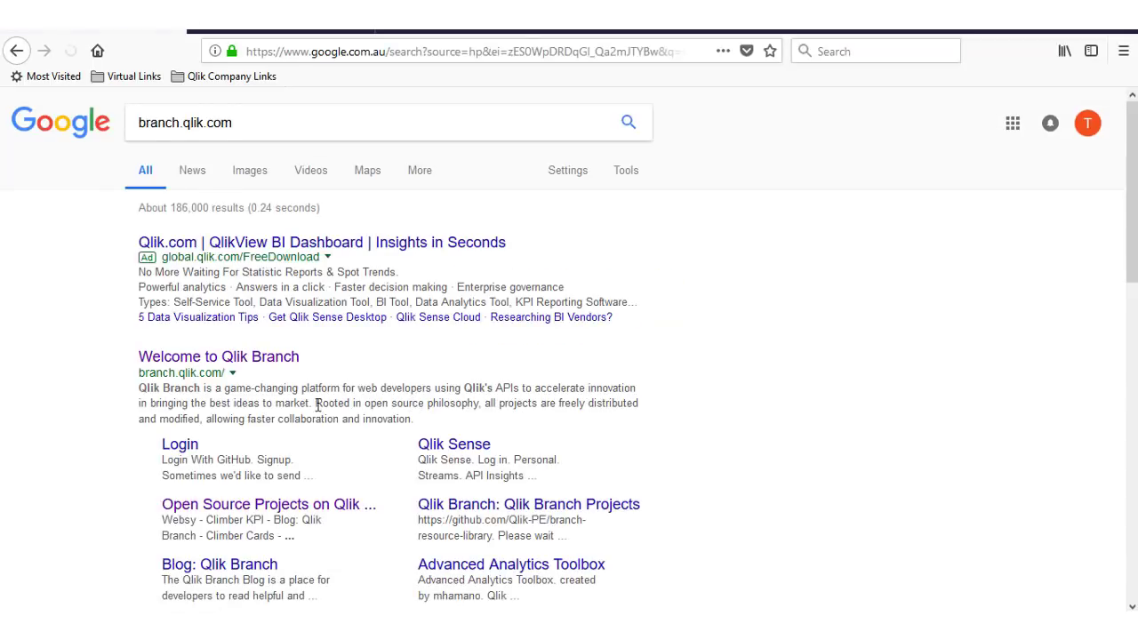
left_click(187, 365)
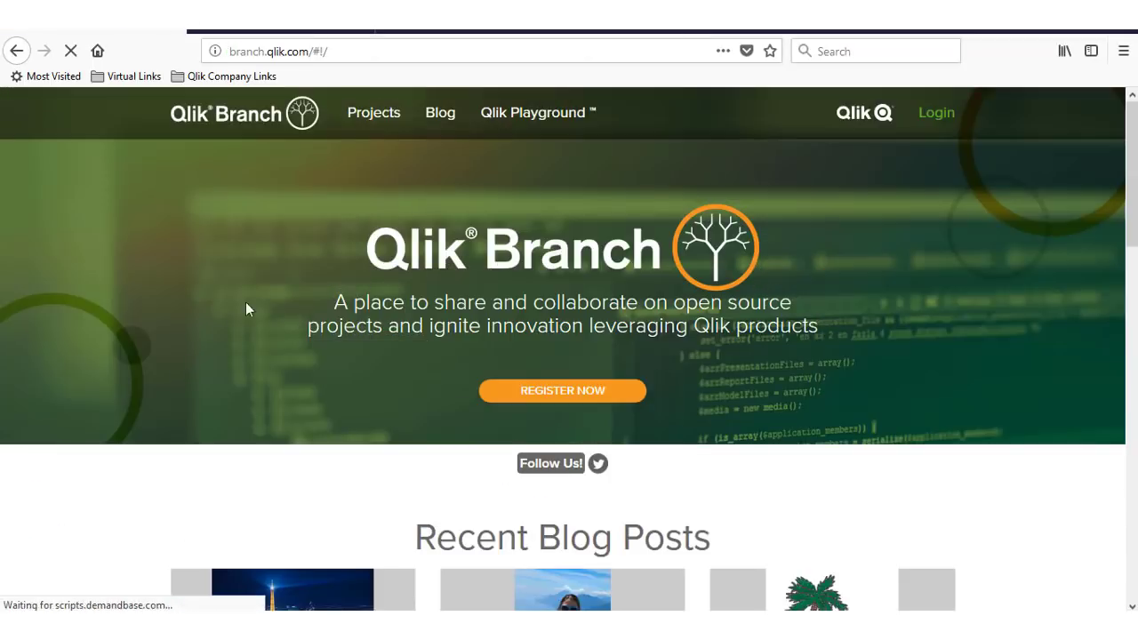
left_click(381, 119)
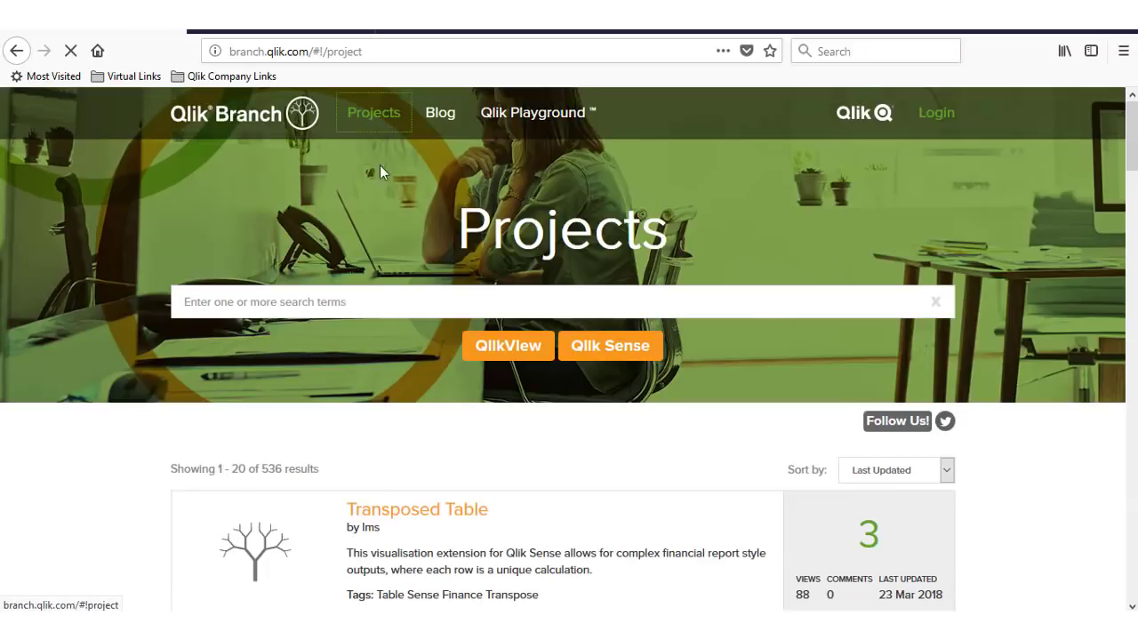
scroll(414, 394, "down", 2)
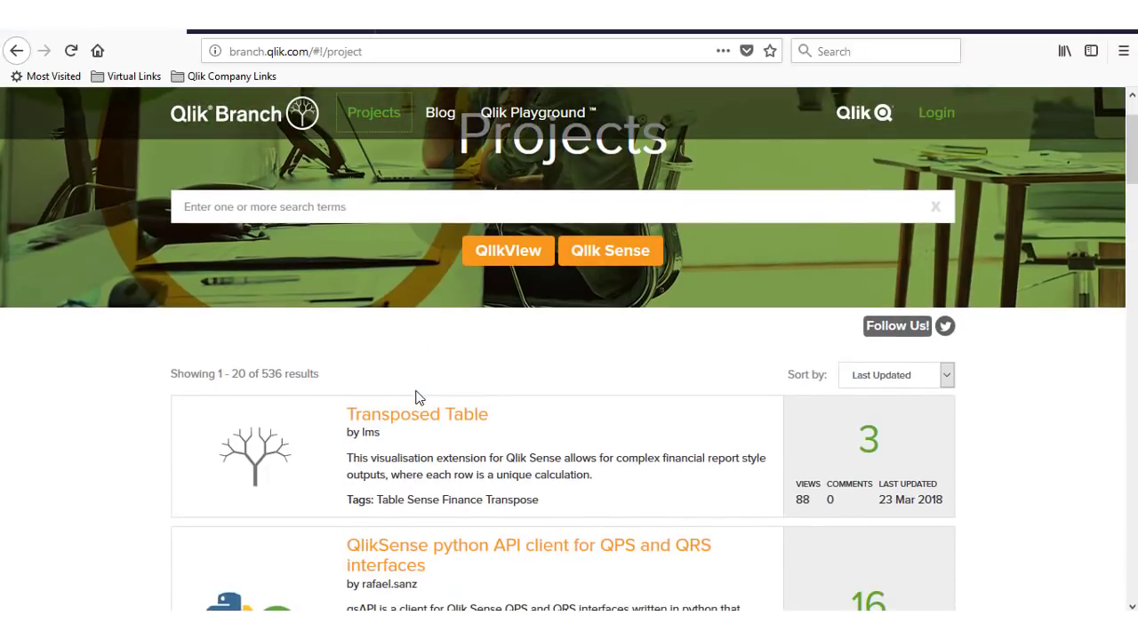
left_click(431, 420)
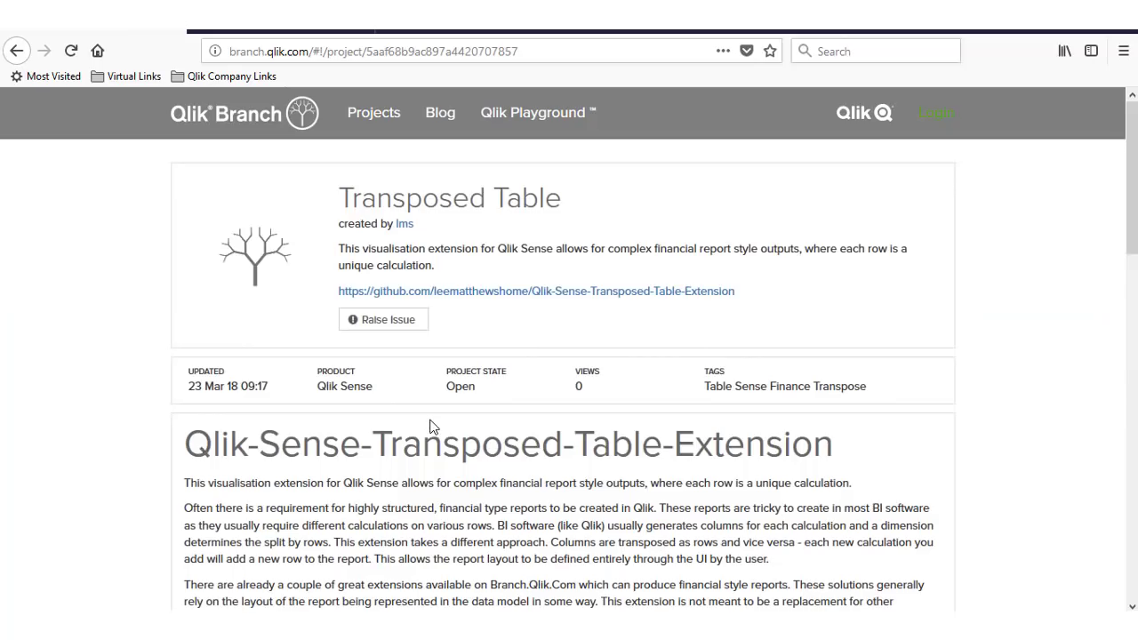
scroll(430, 426, "down", 5)
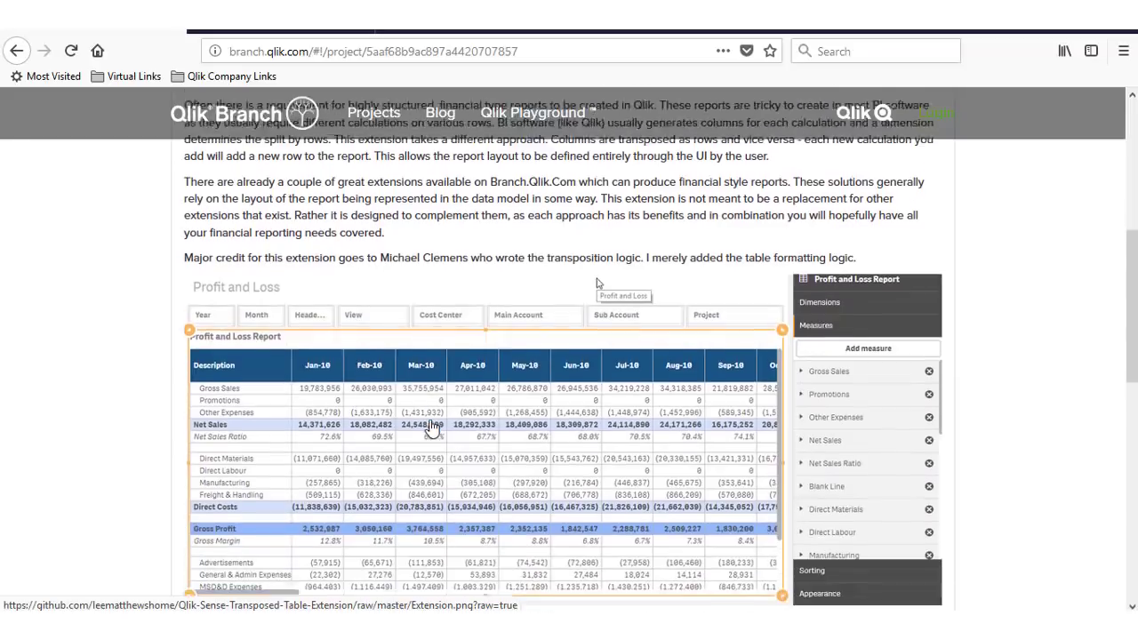